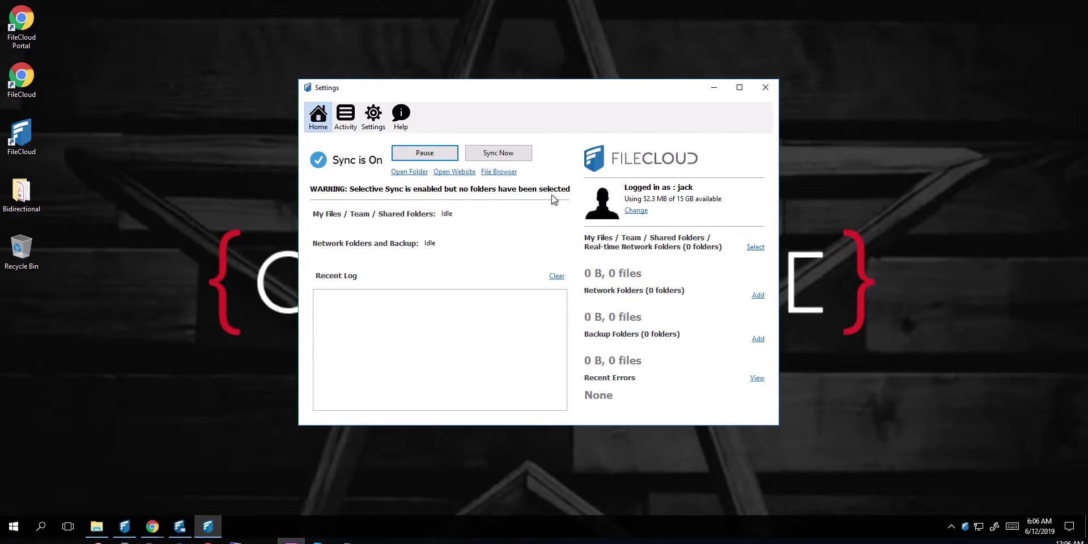
Open the local FileCloud folder beside the Settings window, peek into My Files and return.
double_click(24, 146)
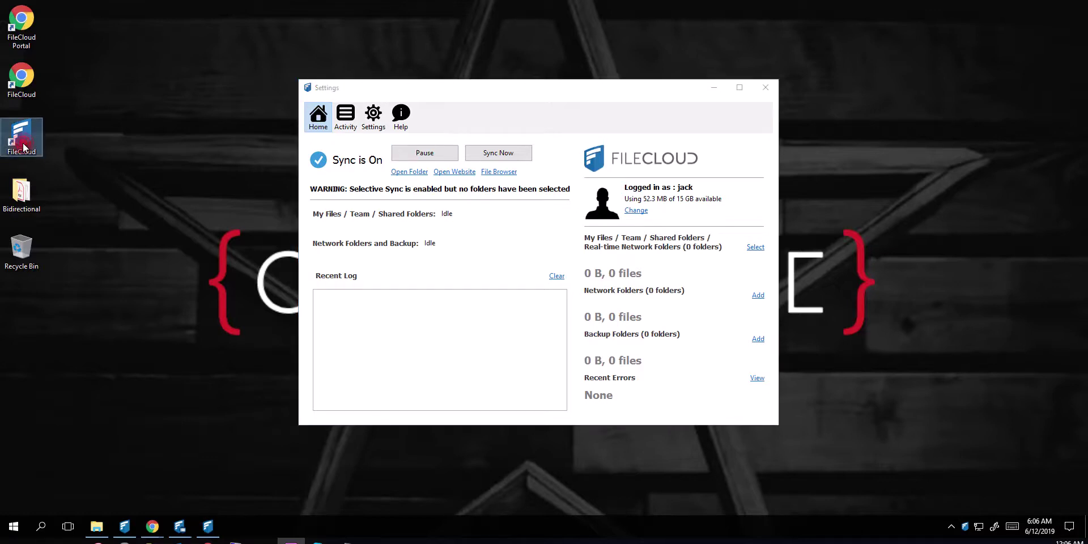
drag(624, 90, 386, 94)
drag(648, 93, 727, 113)
double_click(716, 173)
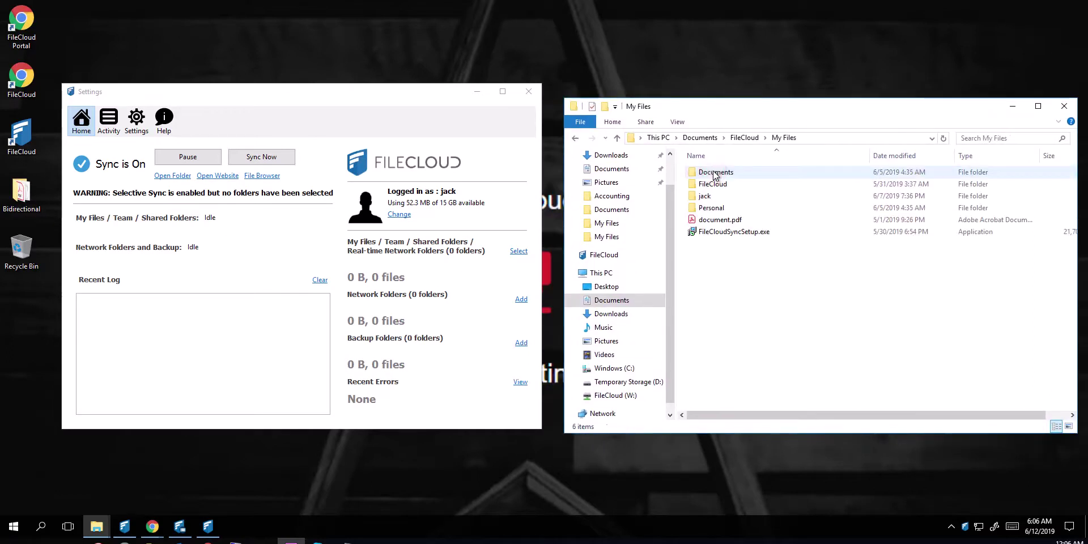
click(576, 138)
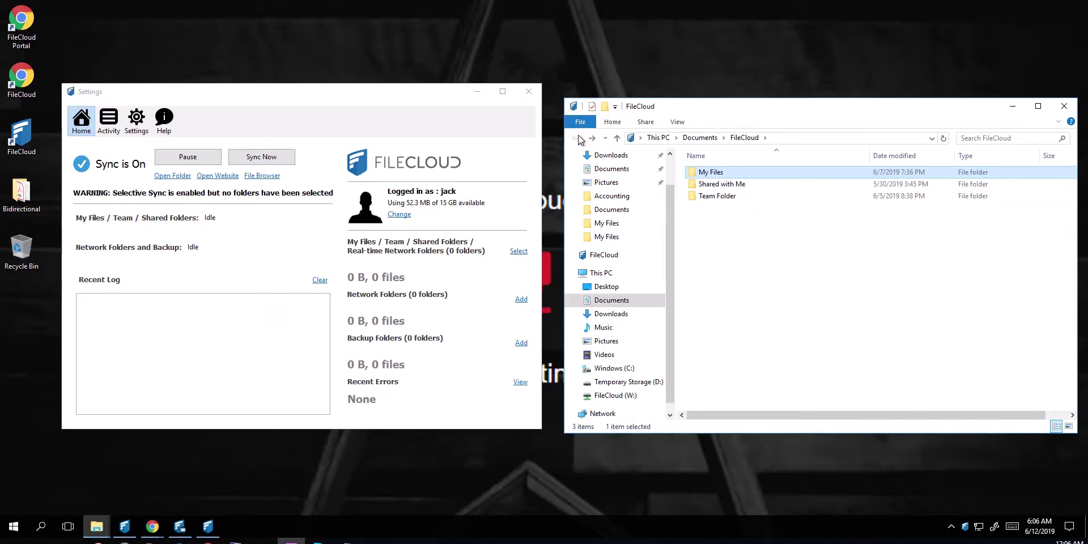
Centre the sync window, check the Activity log, run Sync Now from Home, then go to Settings.
click(1007, 108)
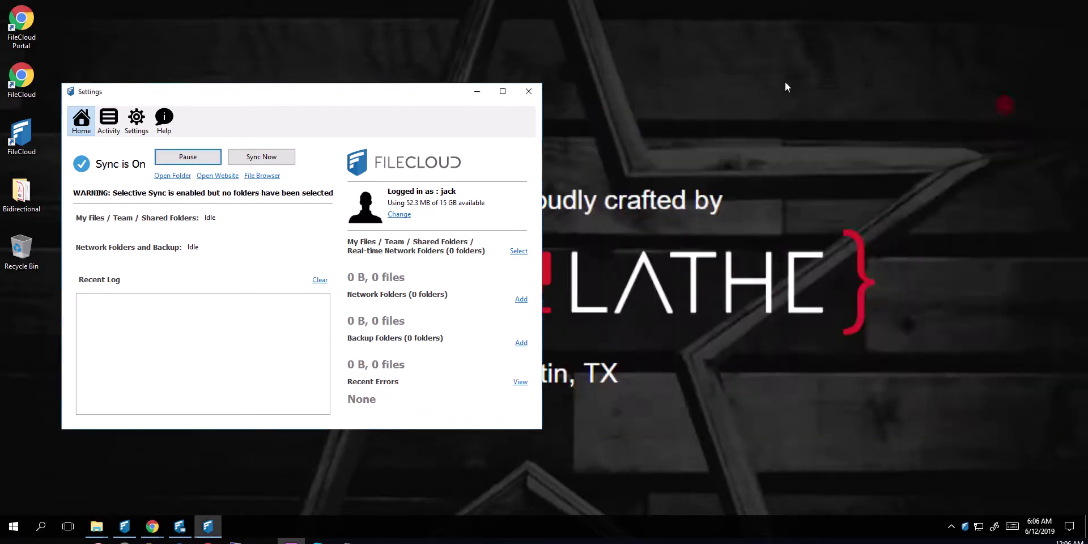
drag(404, 98, 628, 112)
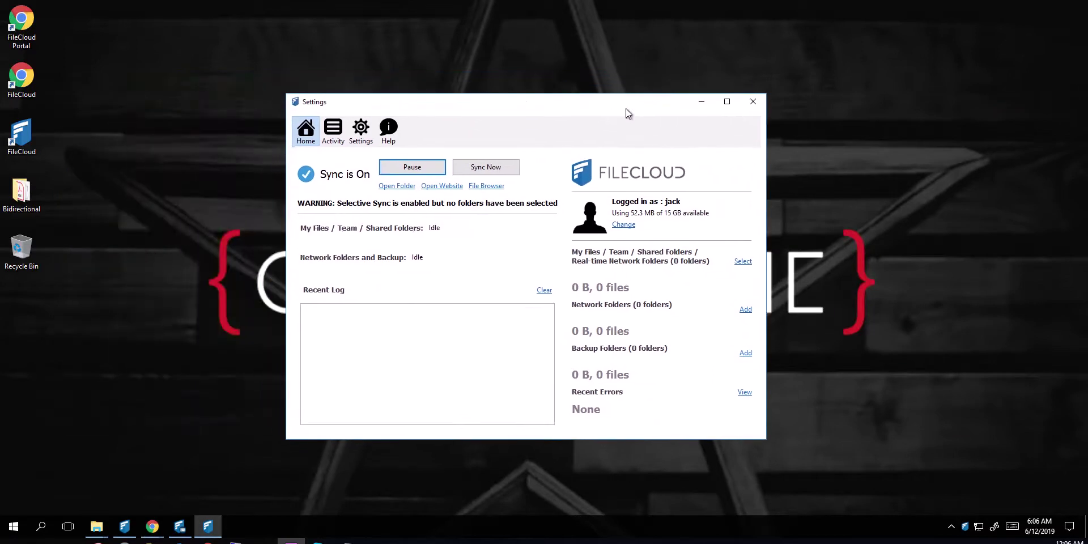
click(336, 132)
click(305, 140)
click(493, 166)
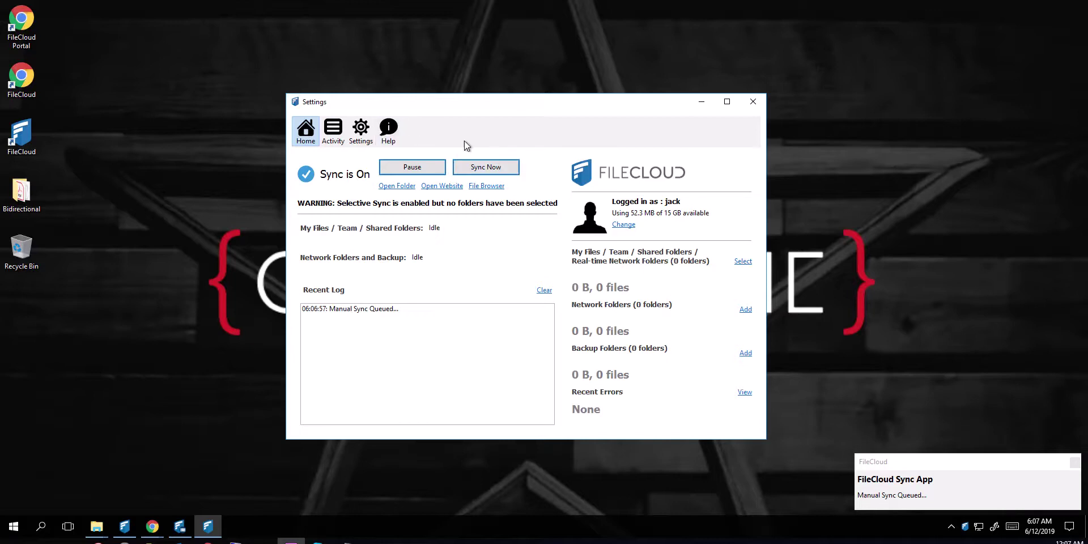
click(356, 132)
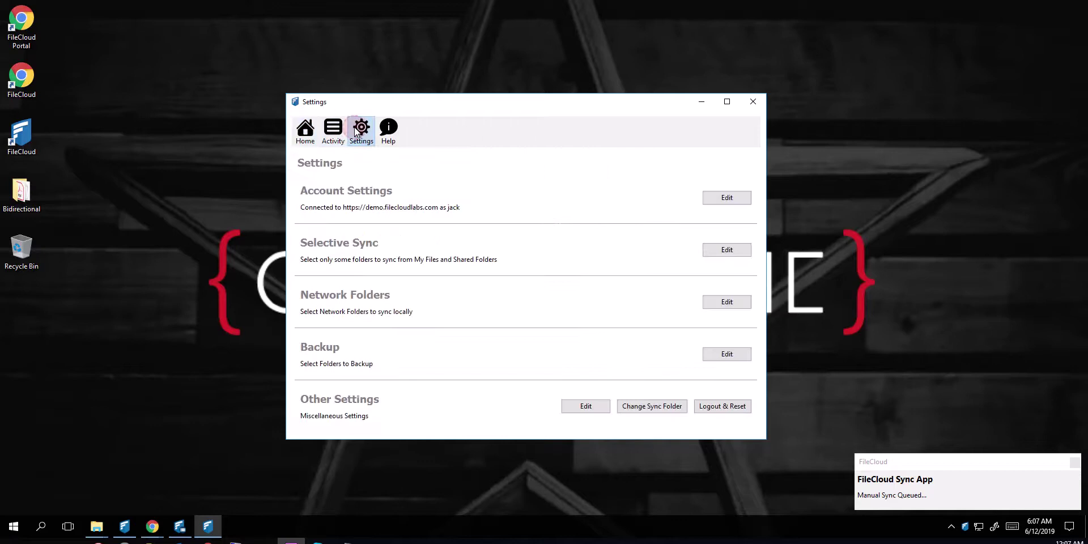
click(731, 199)
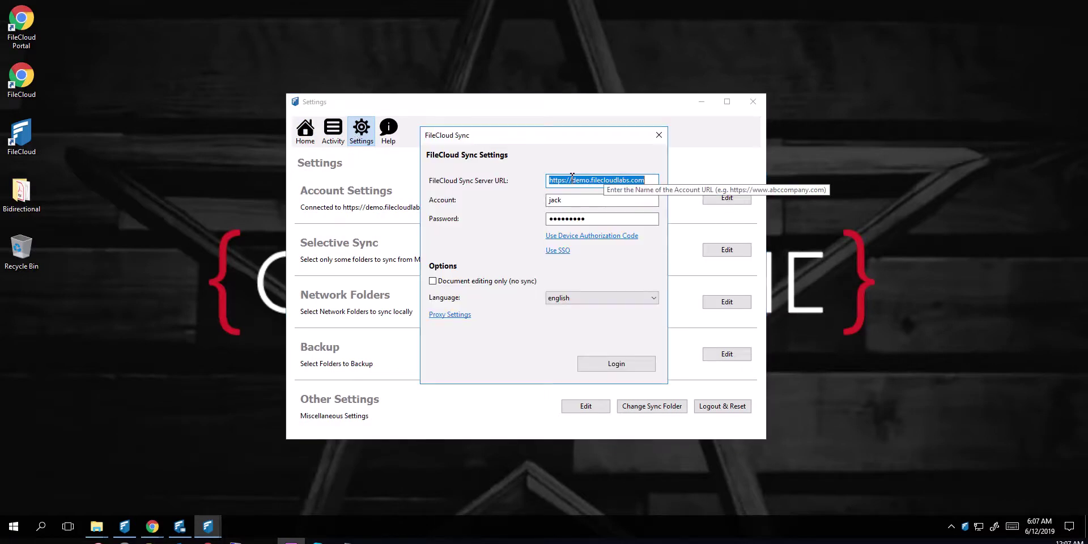
click(593, 303)
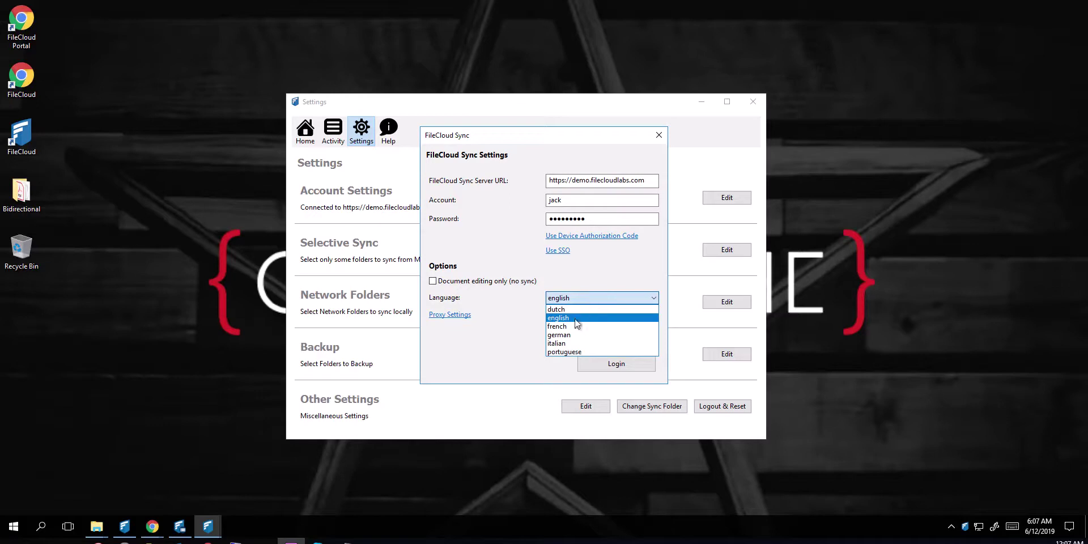
click(479, 365)
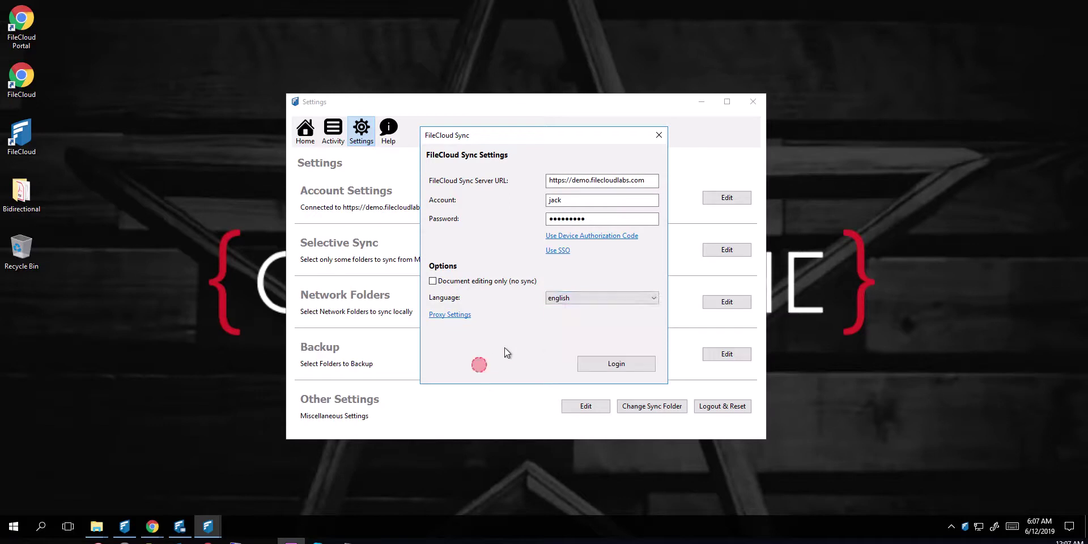
click(453, 316)
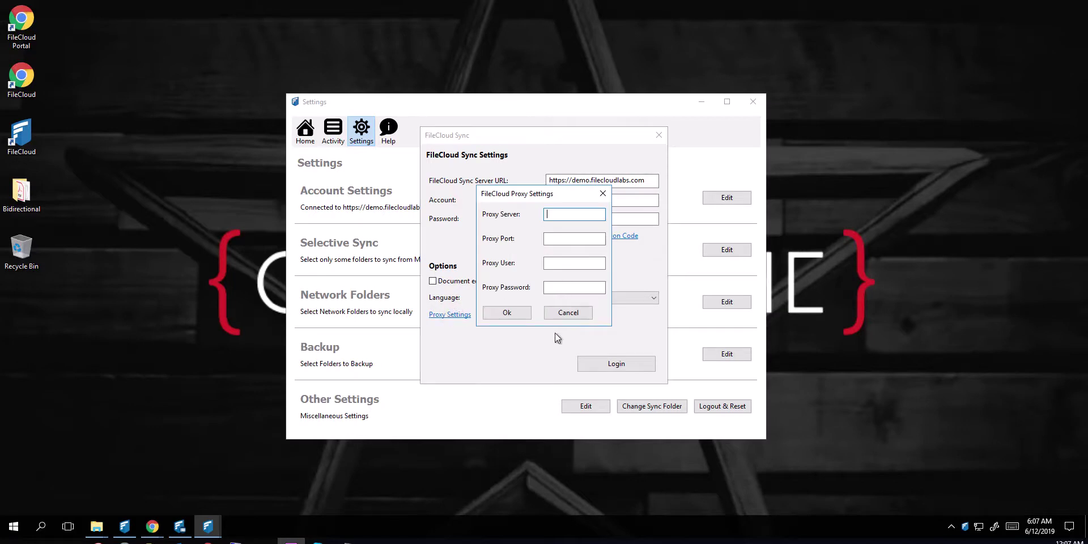
click(570, 310)
click(658, 134)
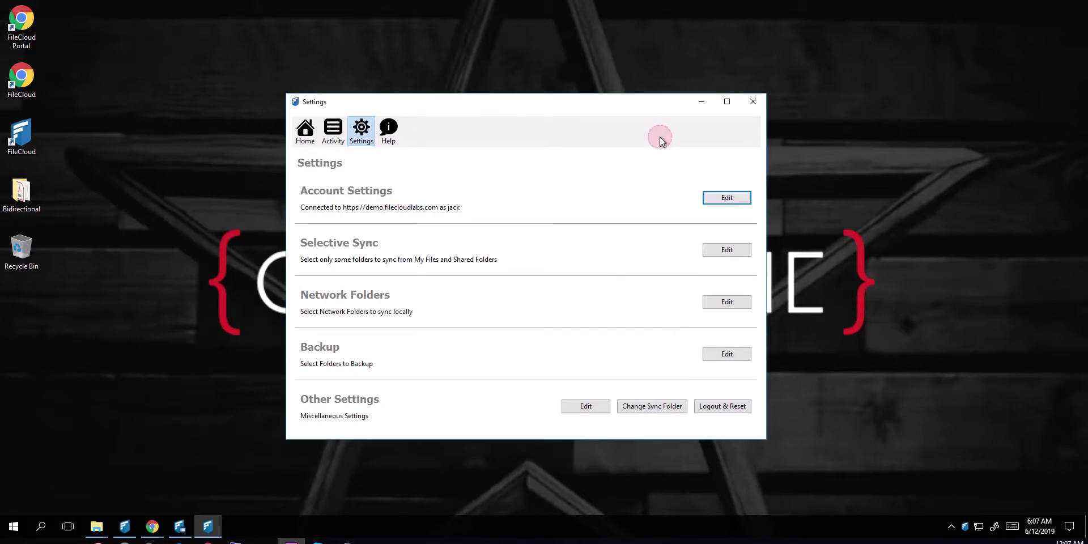
Turn off 'Only folders below will sync to this computer', leaving the folder list empty.
click(728, 250)
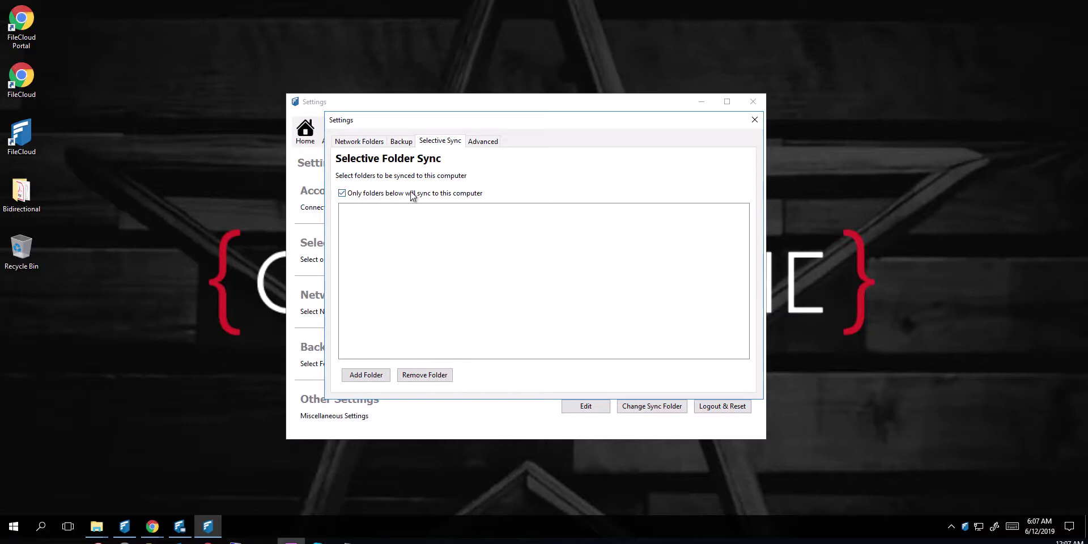
click(356, 374)
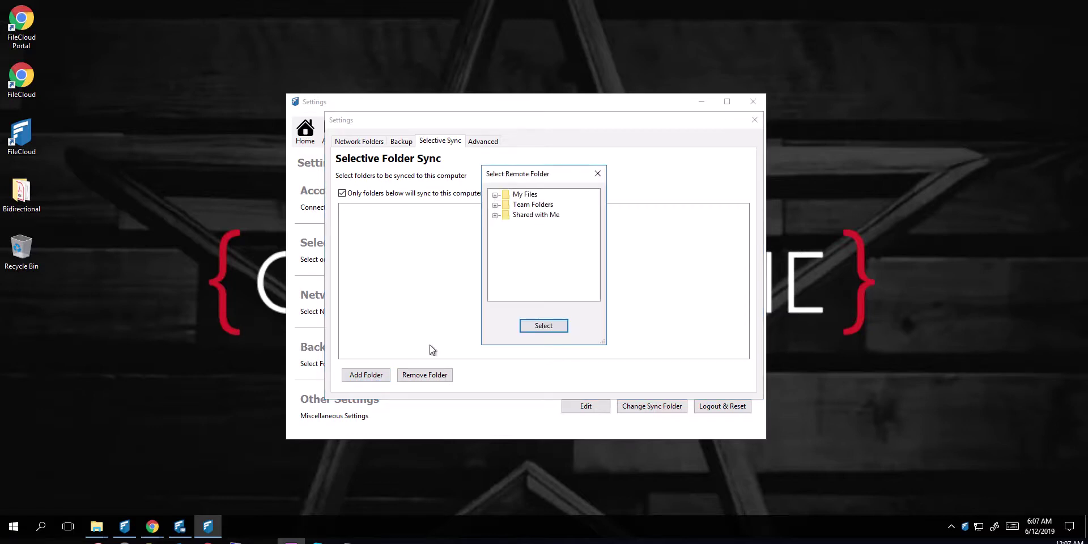
click(494, 195)
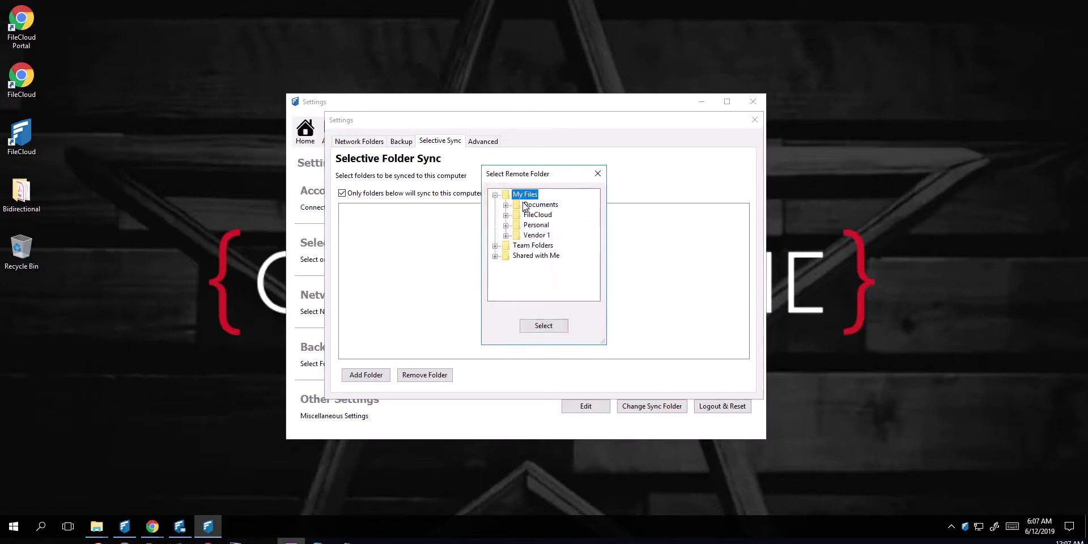
click(495, 256)
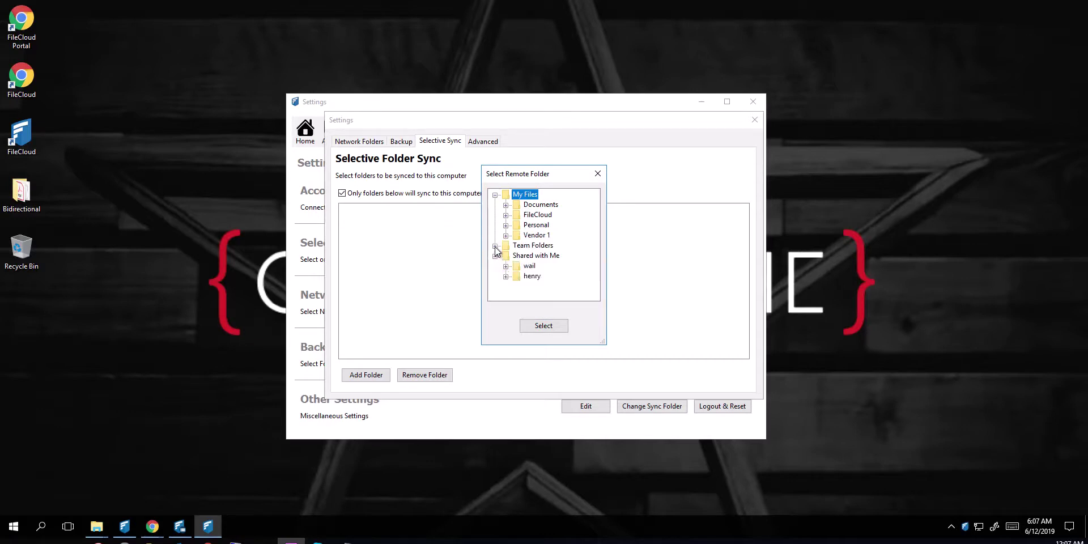
click(494, 246)
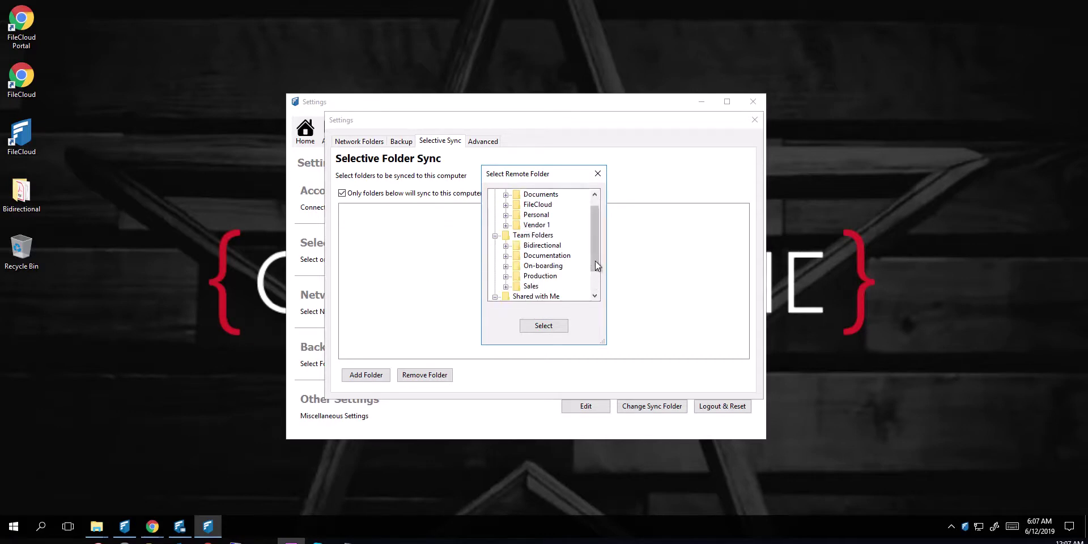
drag(595, 260, 593, 199)
click(596, 171)
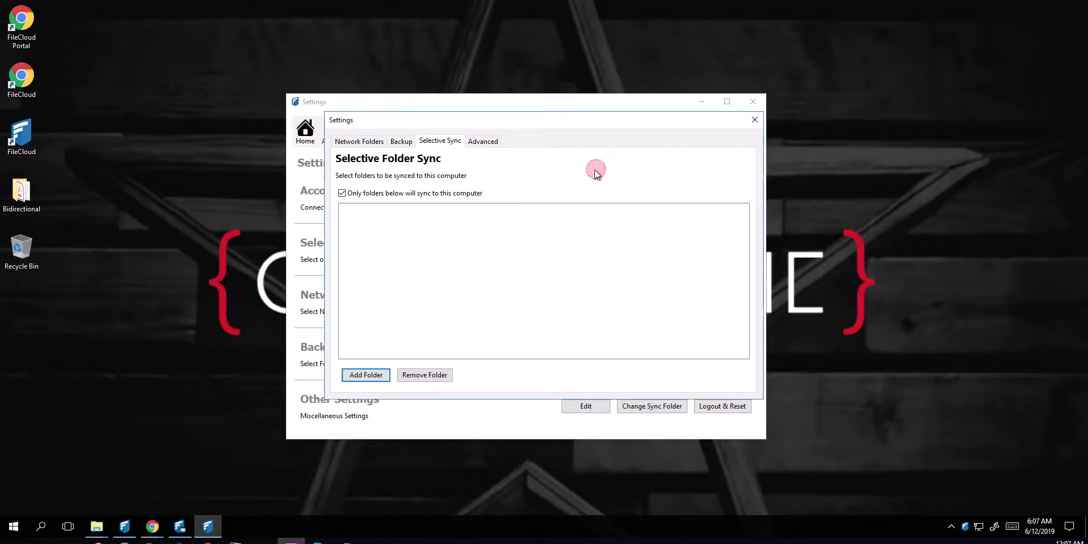
click(342, 193)
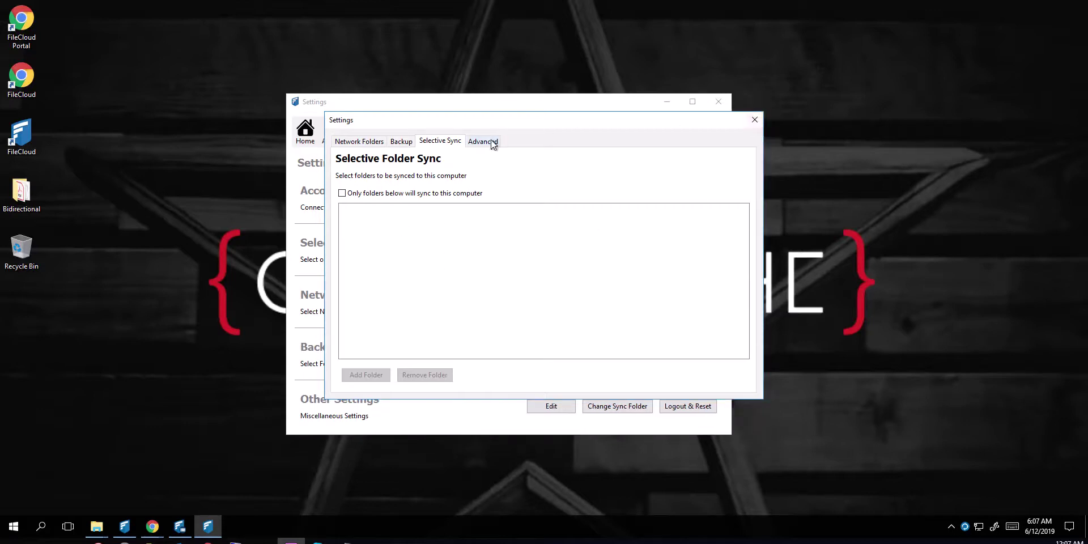
Add the FileCloud Network Share's Marketing folder as a network folder syncing every 30 mins.
click(754, 120)
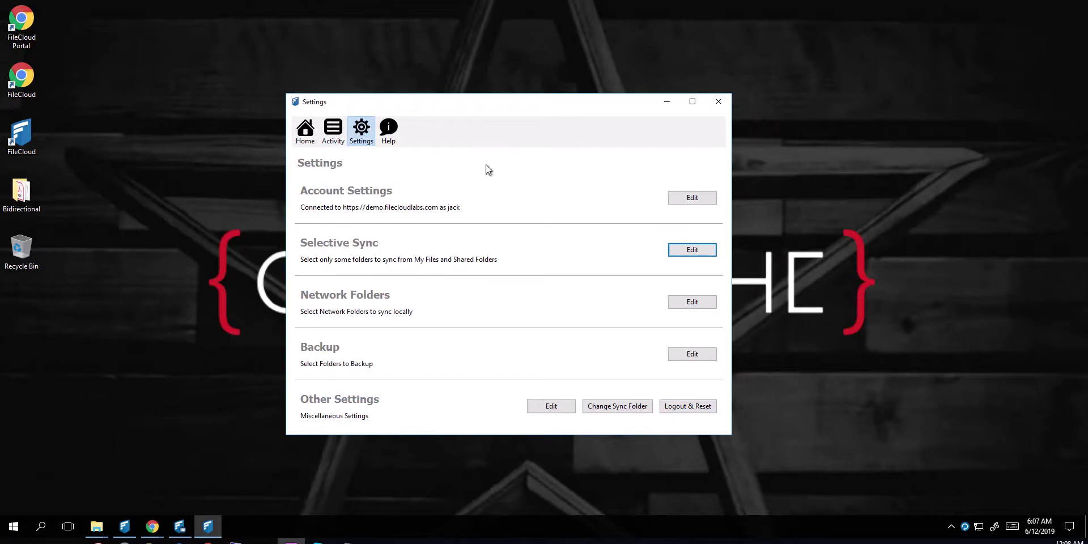
click(702, 306)
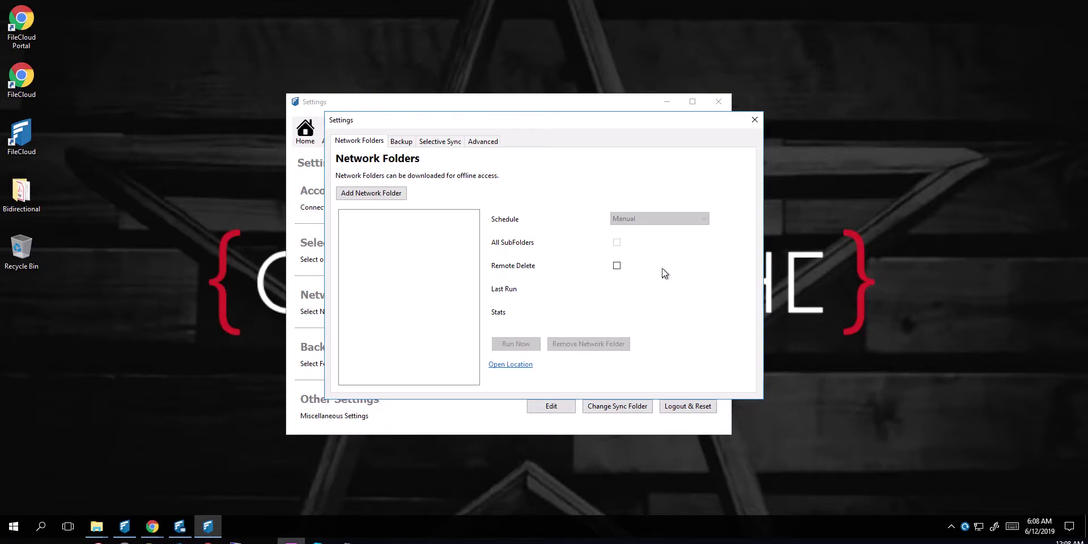
click(389, 193)
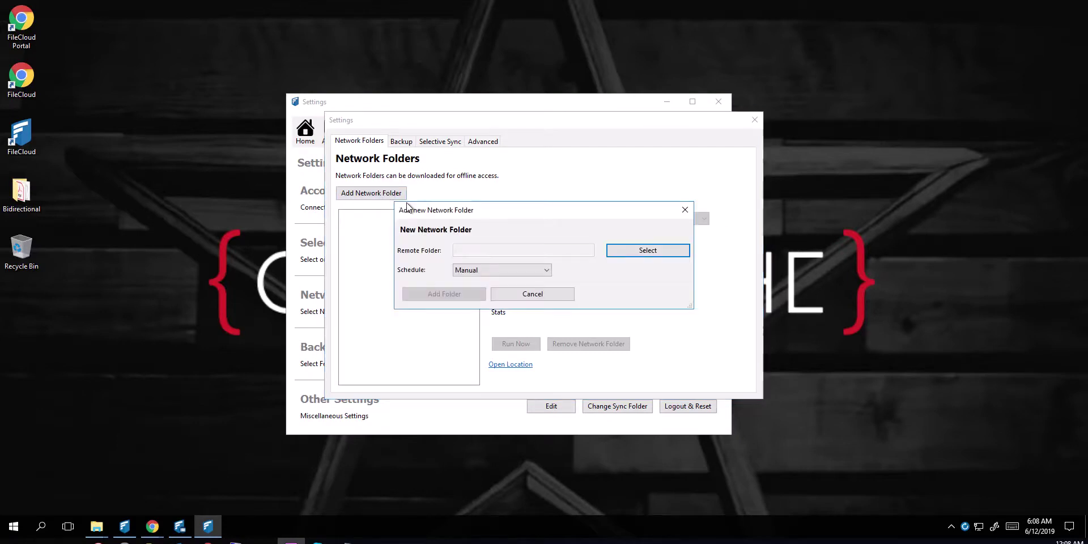
click(634, 255)
click(494, 196)
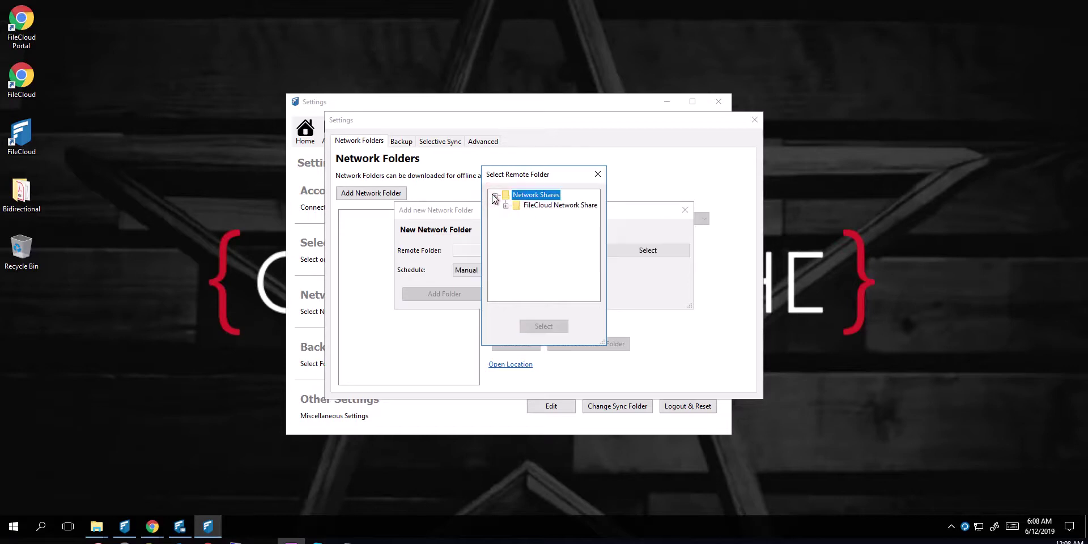
click(505, 206)
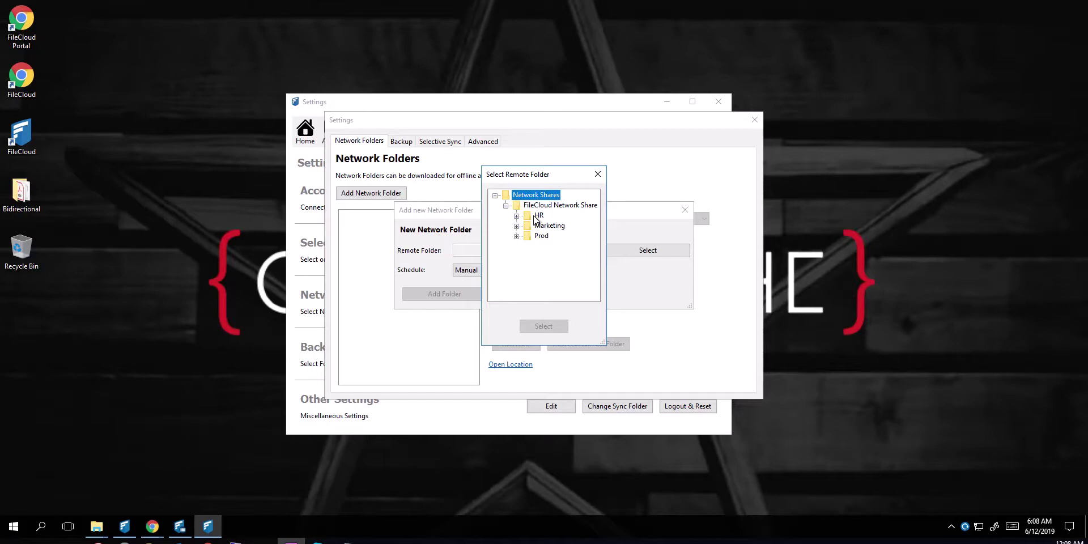
click(543, 225)
click(536, 327)
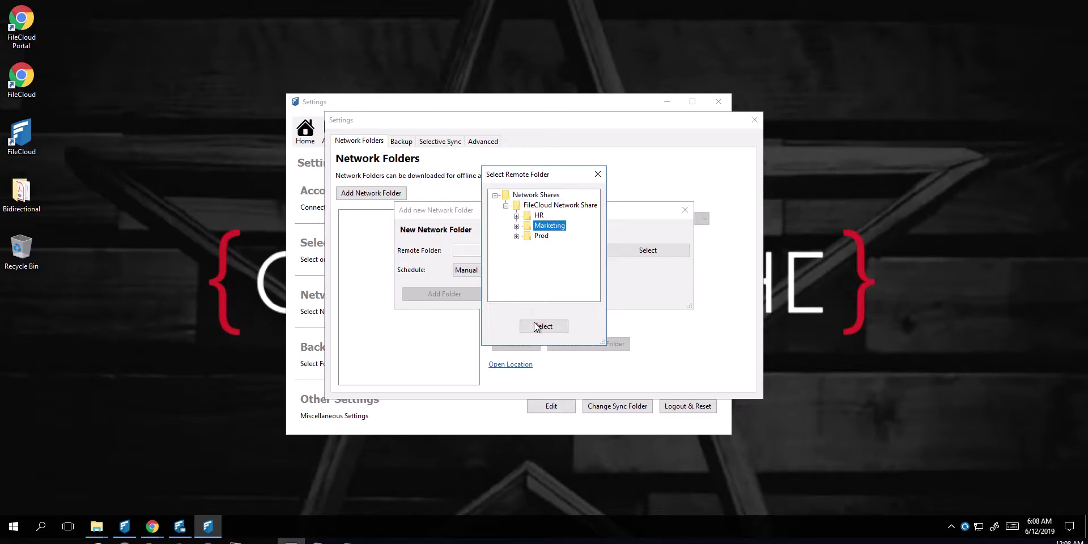
click(470, 271)
click(474, 286)
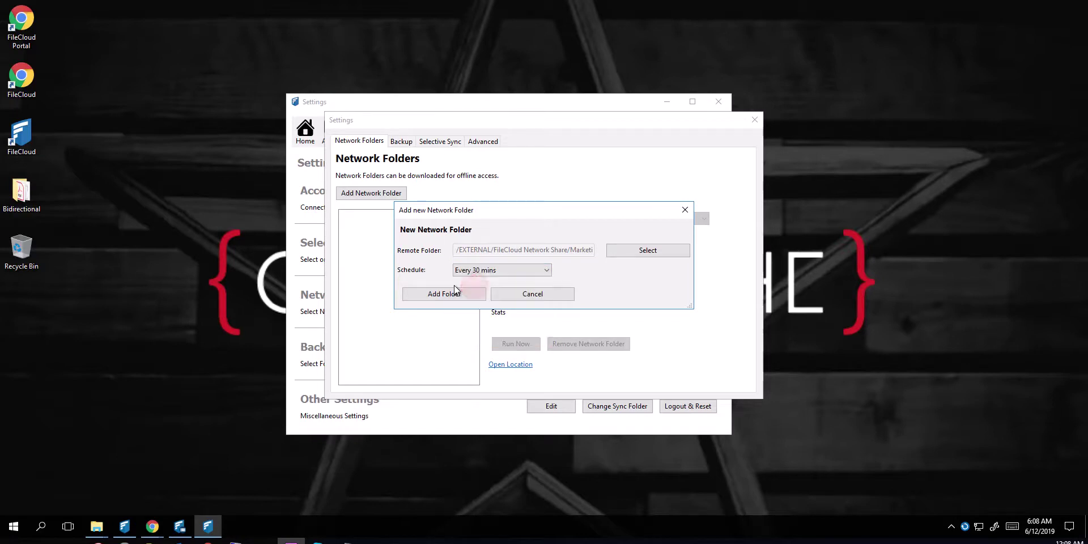
click(444, 294)
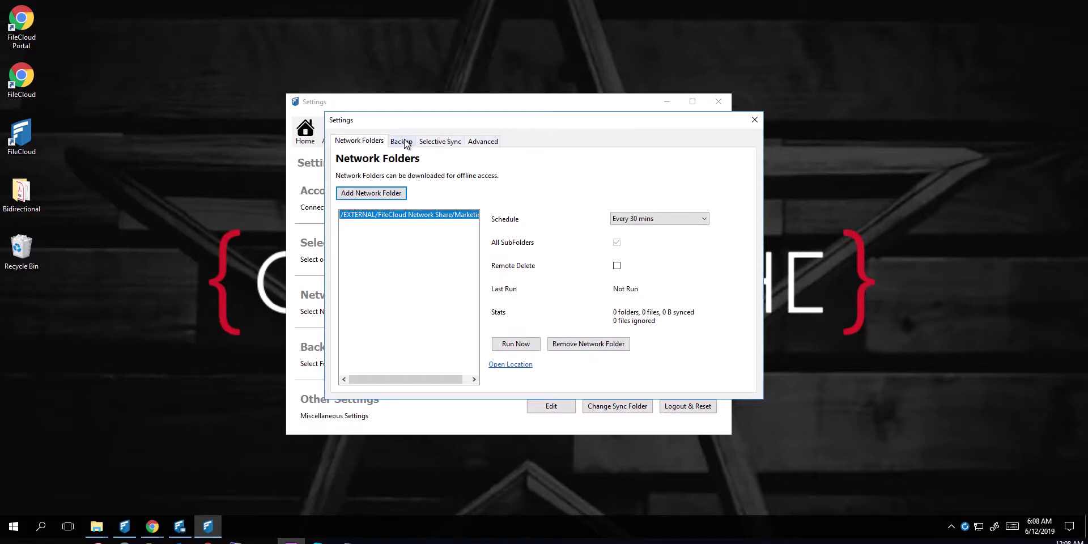
Add the local Pictures folder as a backup folder scheduled every 30 mins.
drag(704, 120, 762, 172)
click(812, 170)
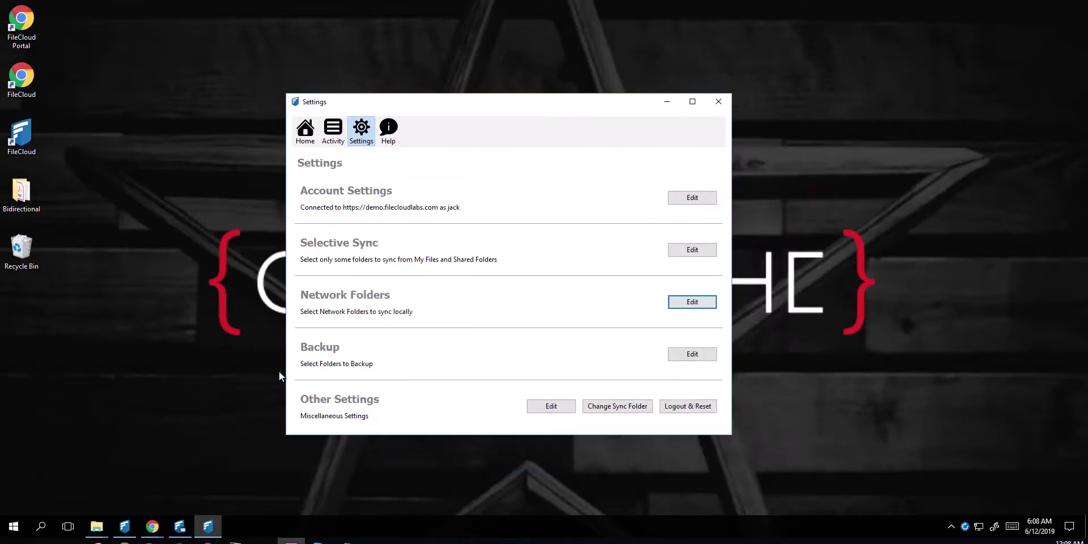
click(699, 356)
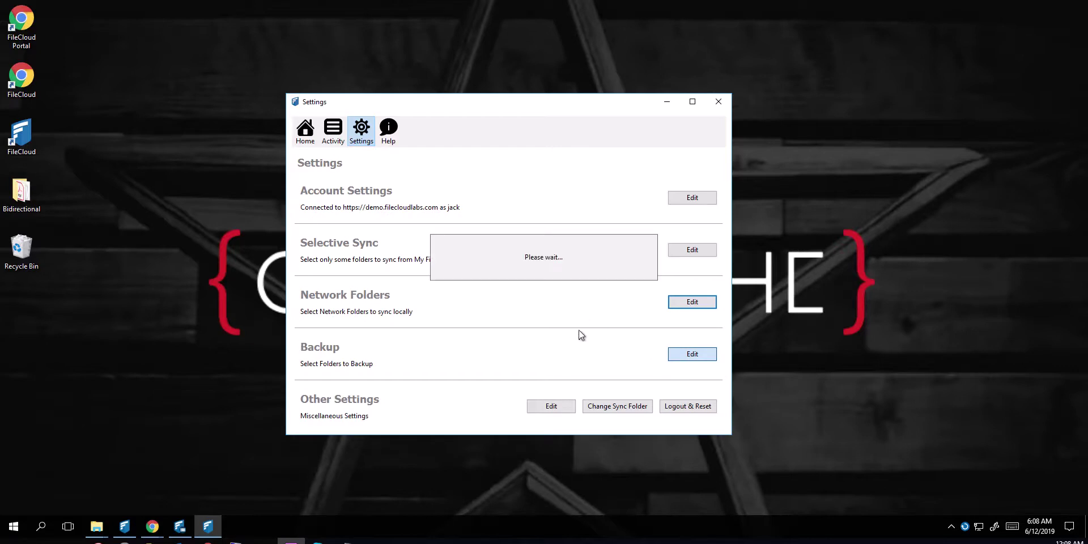
click(372, 207)
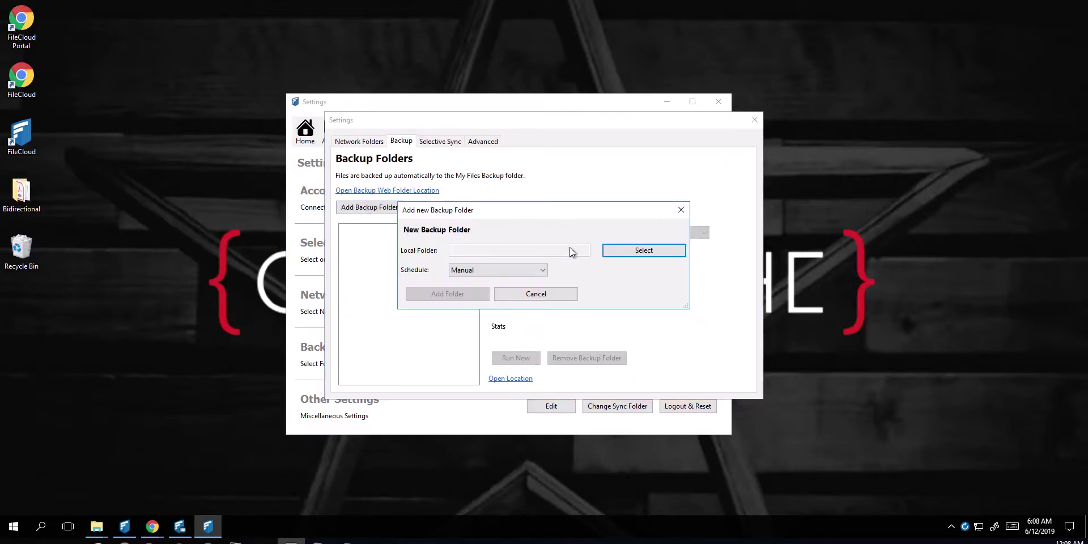
click(635, 250)
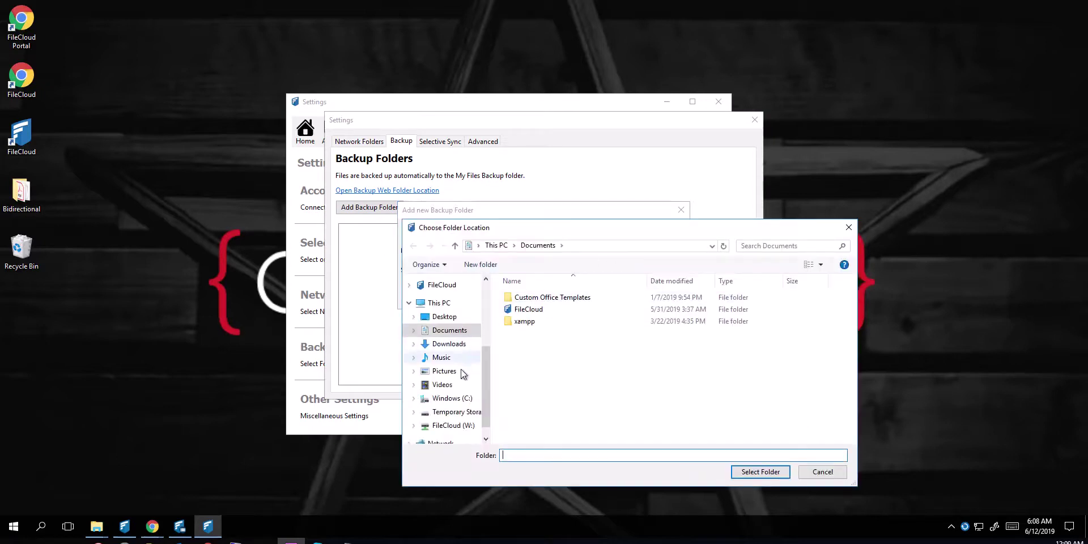
click(457, 371)
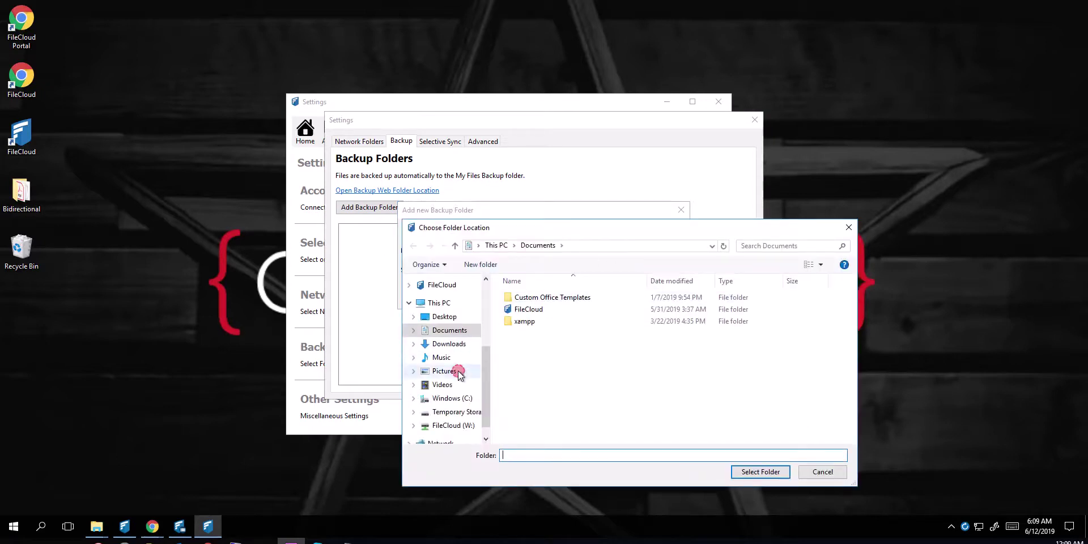
click(760, 472)
click(477, 271)
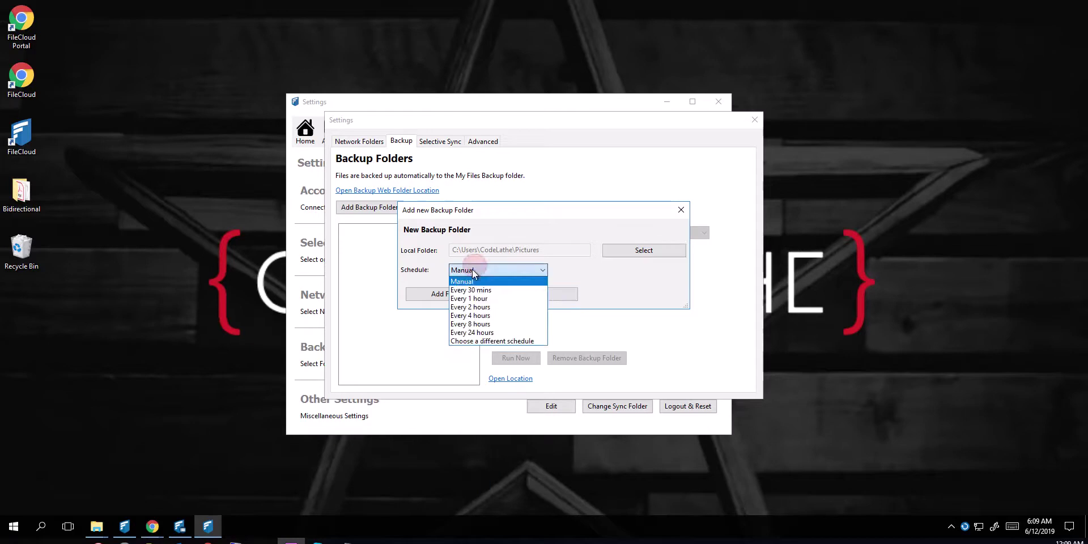
click(472, 287)
click(443, 289)
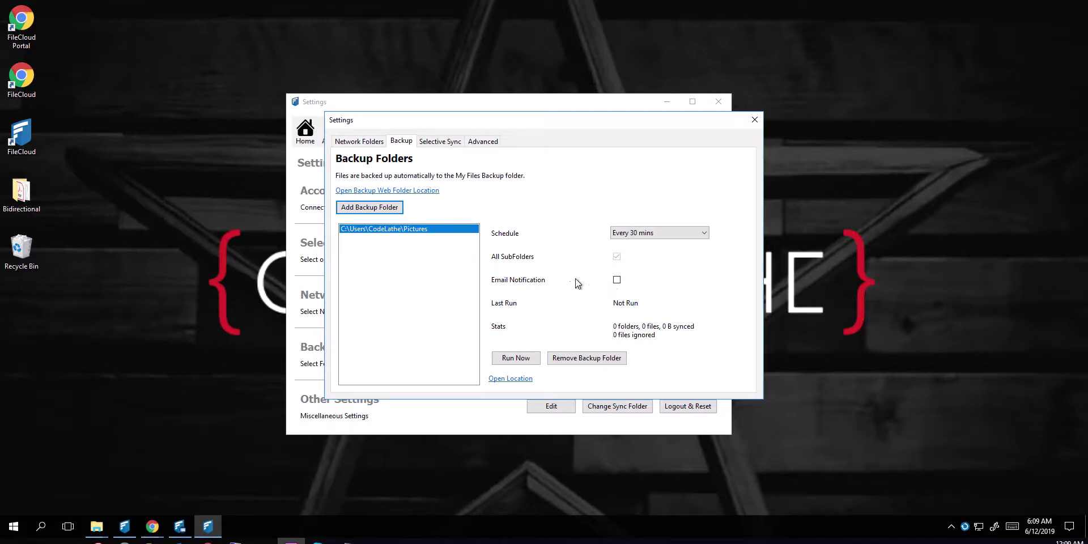
Enable Active Sync Hours in Advanced settings and view its 8:00 AM–8:00 PM hours dialog.
click(442, 141)
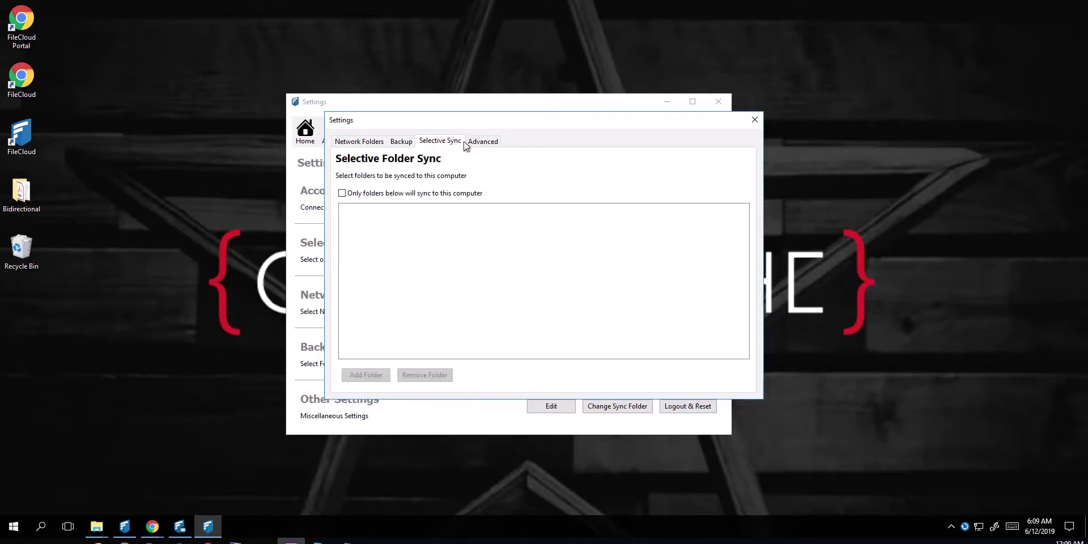
click(481, 142)
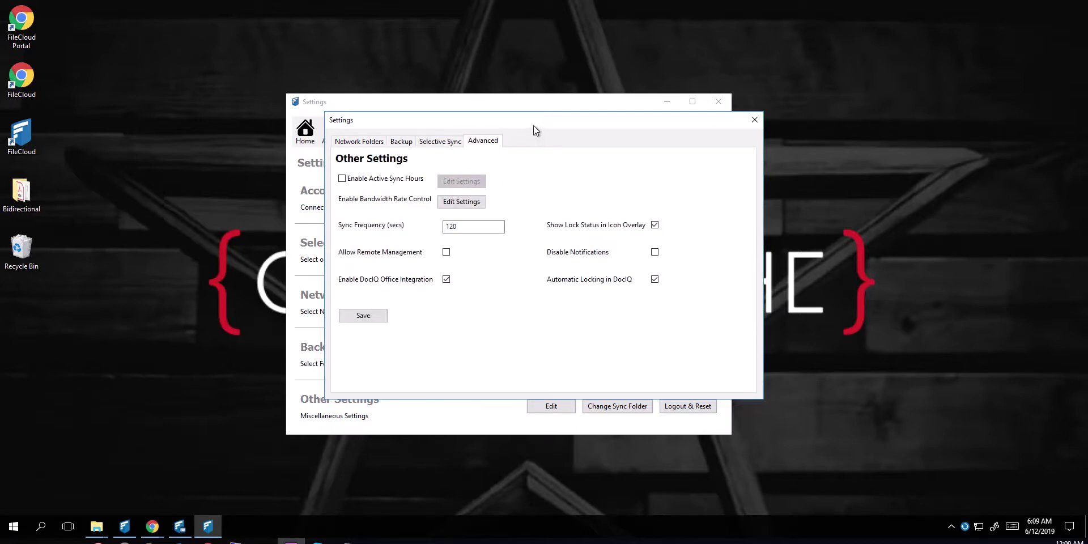
drag(590, 113, 483, 129)
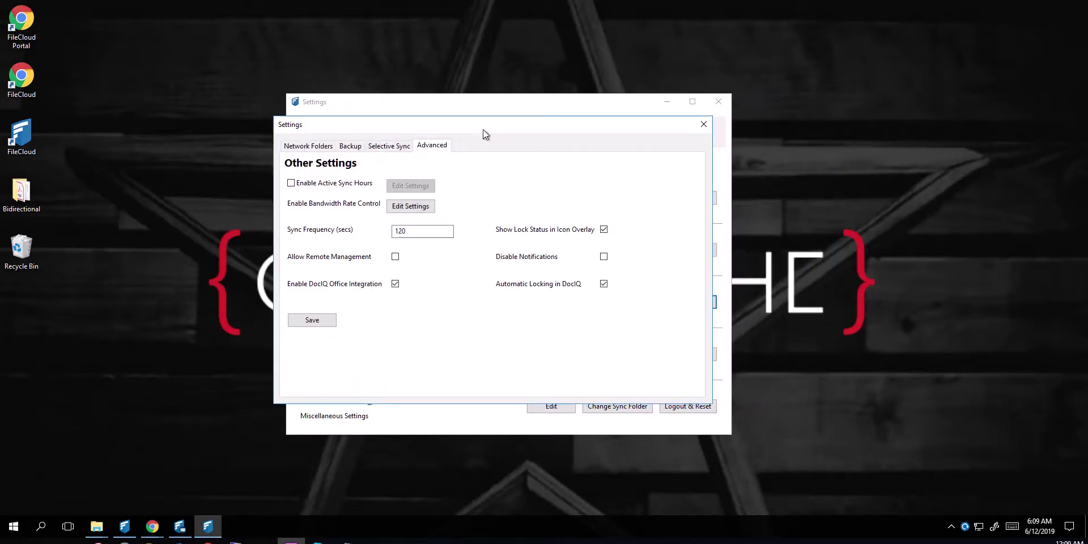
click(293, 183)
click(417, 185)
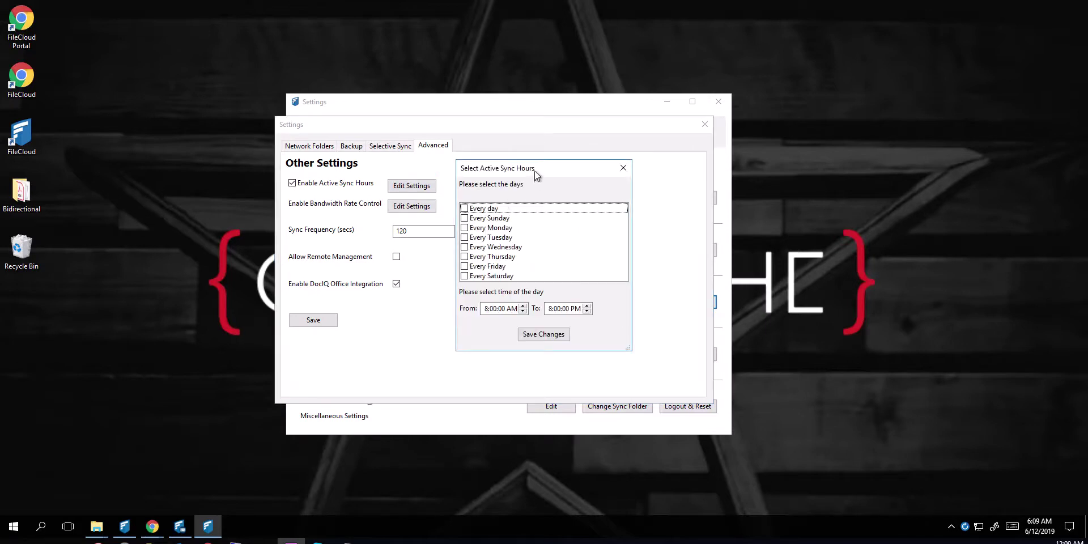
drag(535, 169, 526, 151)
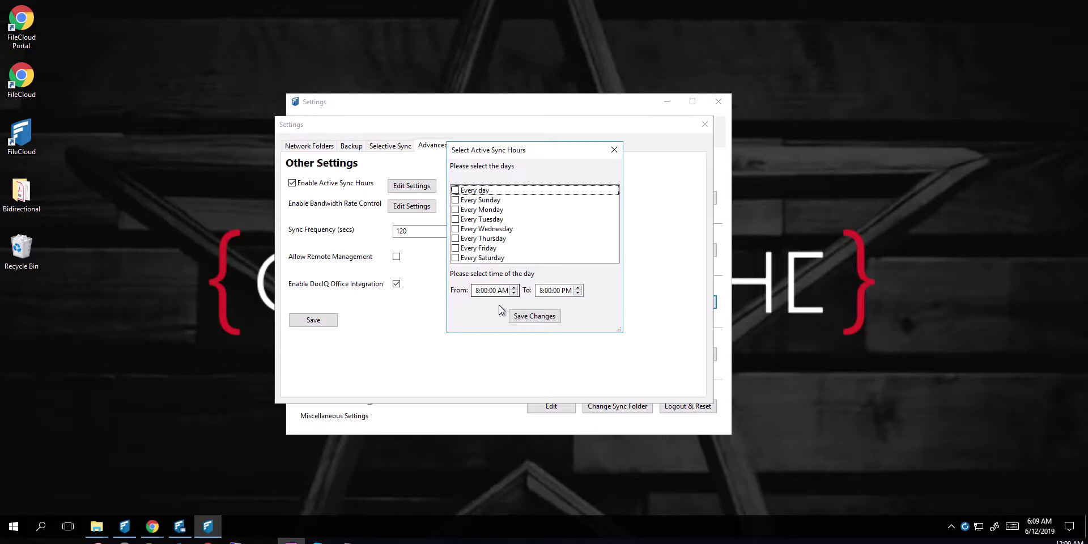
Switch Active Sync Hours back off and review the bandwidth limits without changing them.
click(614, 150)
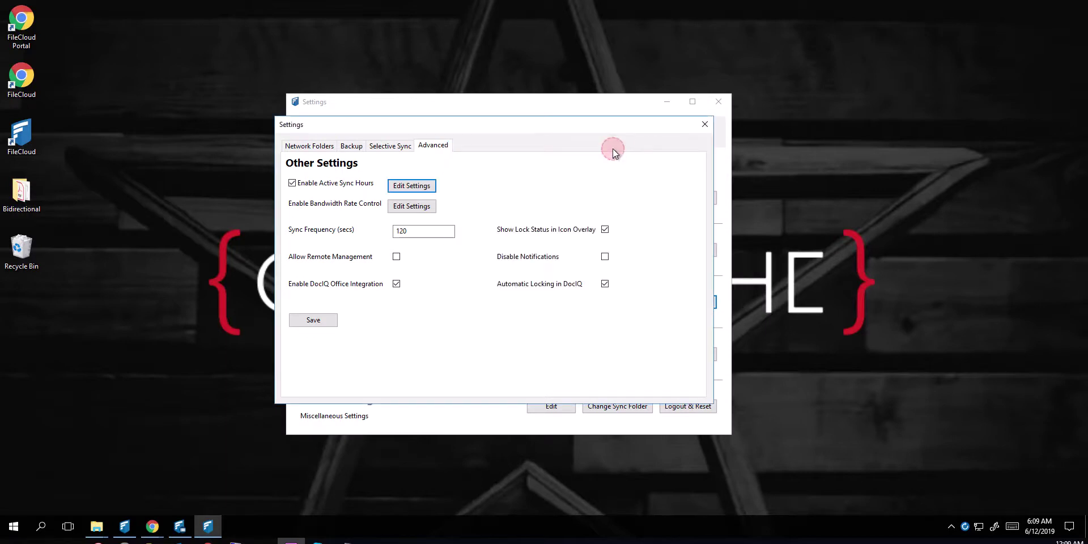
click(292, 184)
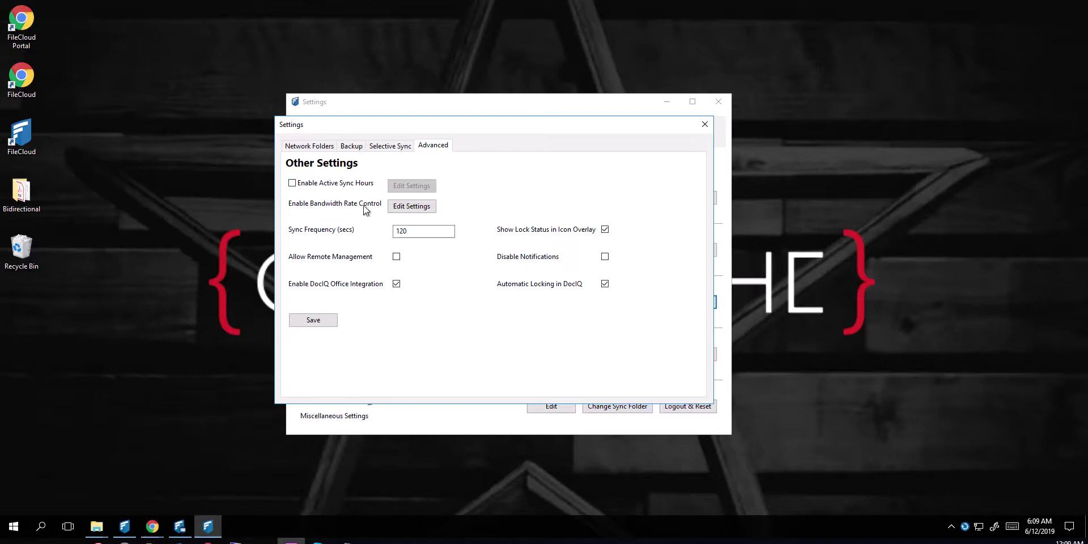
click(419, 207)
drag(477, 172, 499, 175)
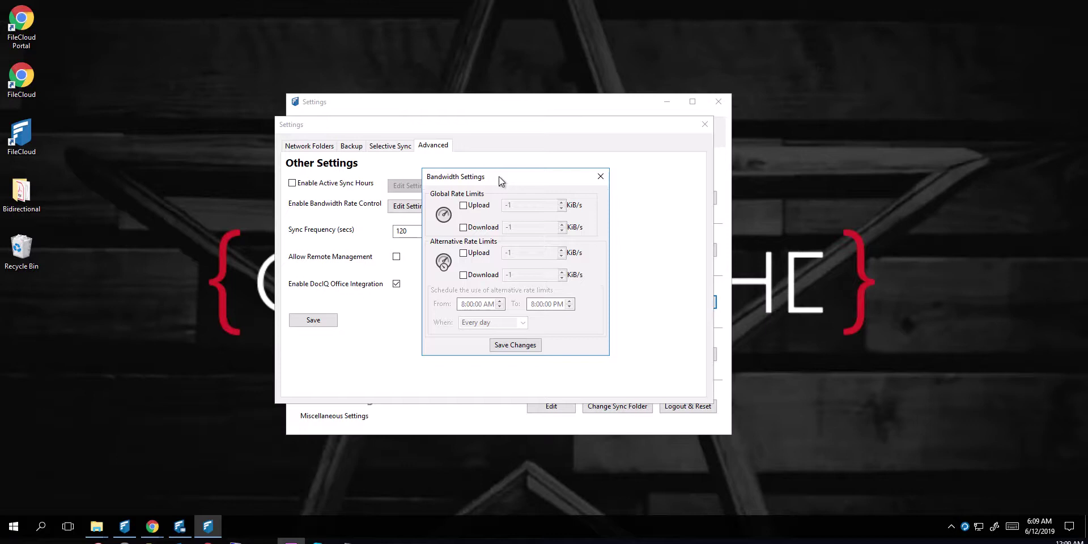
click(601, 177)
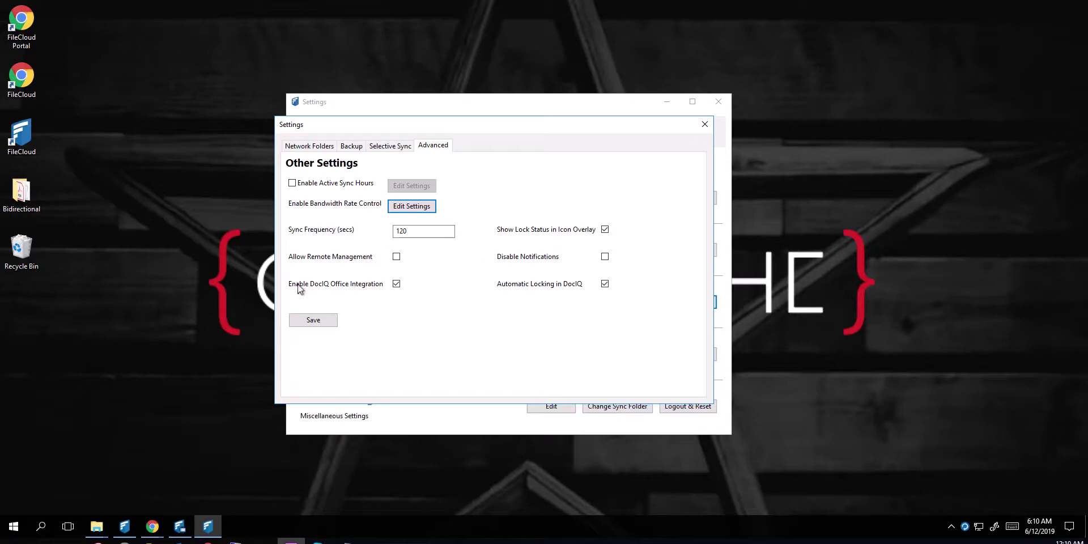
Close Advanced settings, check the Help tab's version info, and return to the Home status page.
click(704, 125)
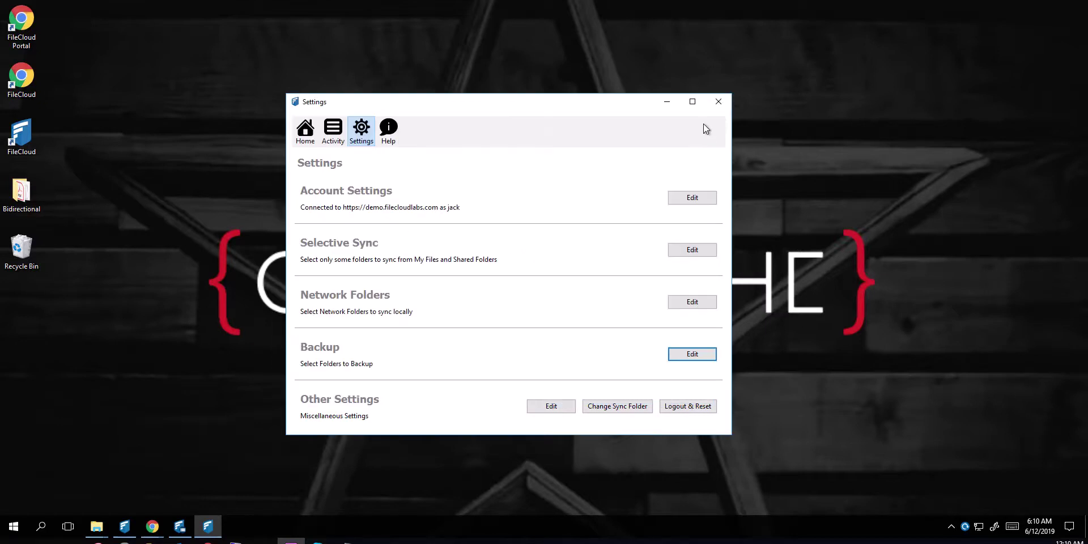
click(391, 141)
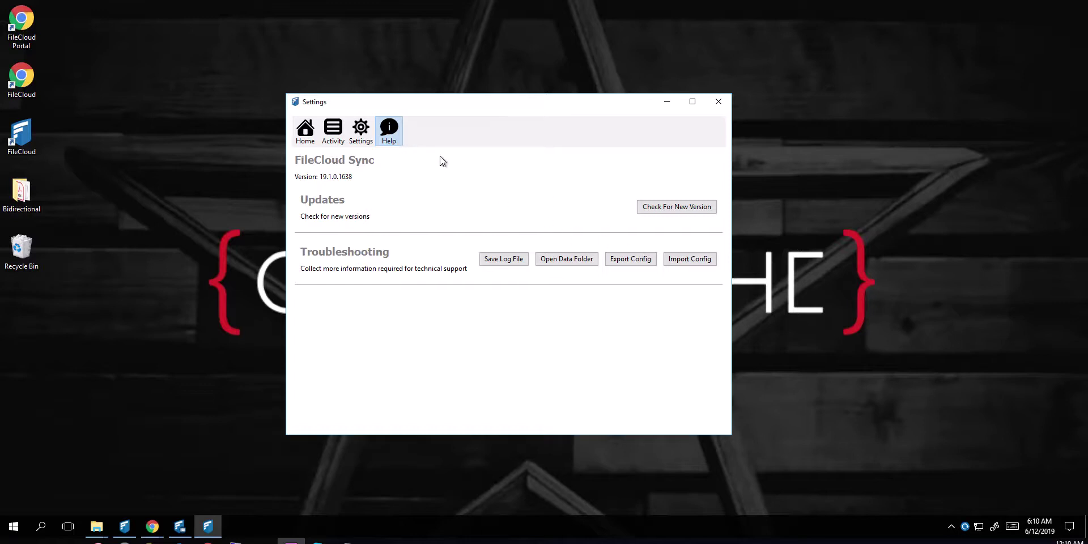
click(305, 136)
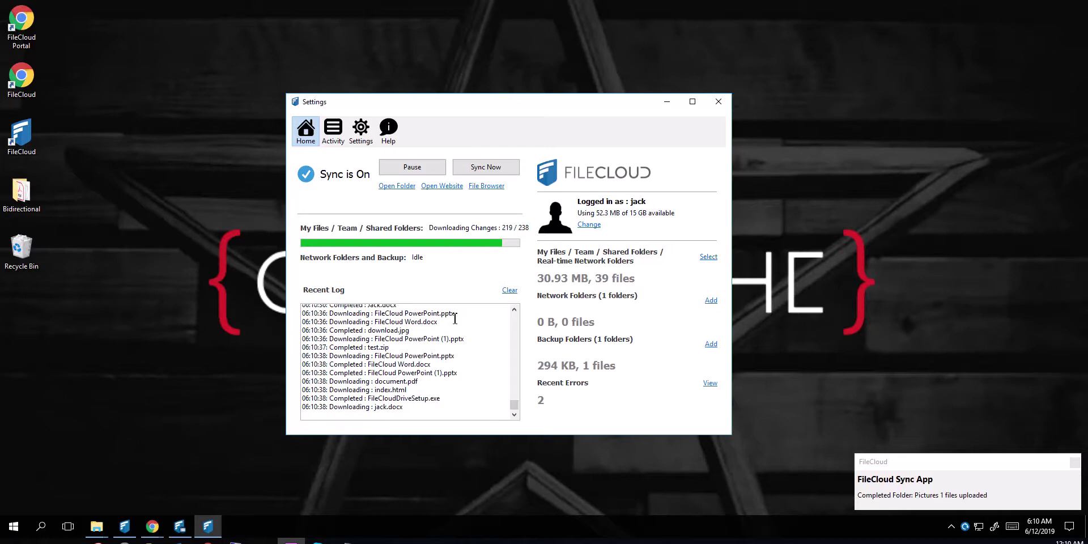
Browse the local FileCloud folder's Network Folders to the synced Marketing share.
double_click(21, 136)
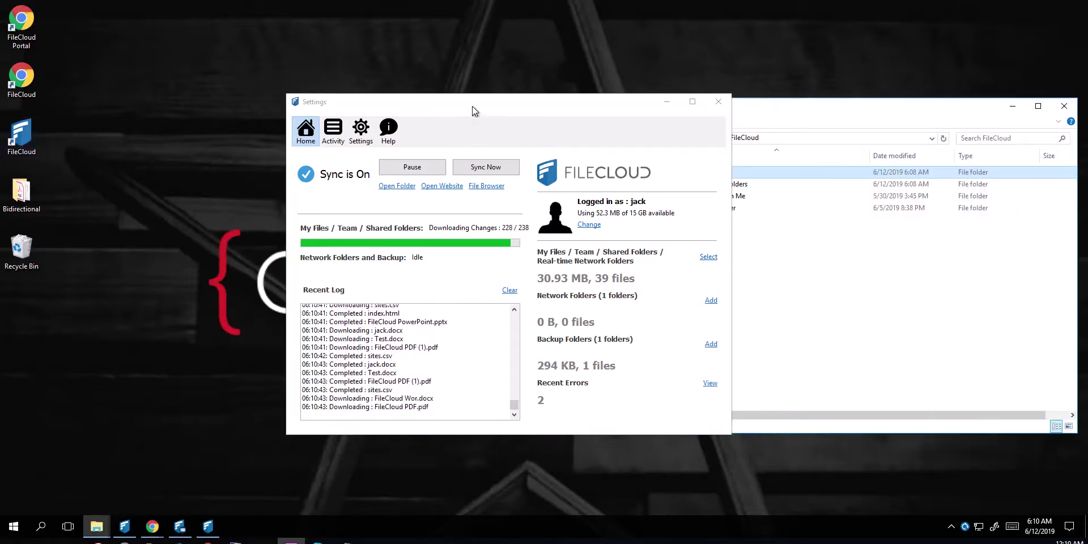
mouse_move(460, 108)
mouse_down()
mouse_move(257, 84)
mouse_move(280, 86)
mouse_up()
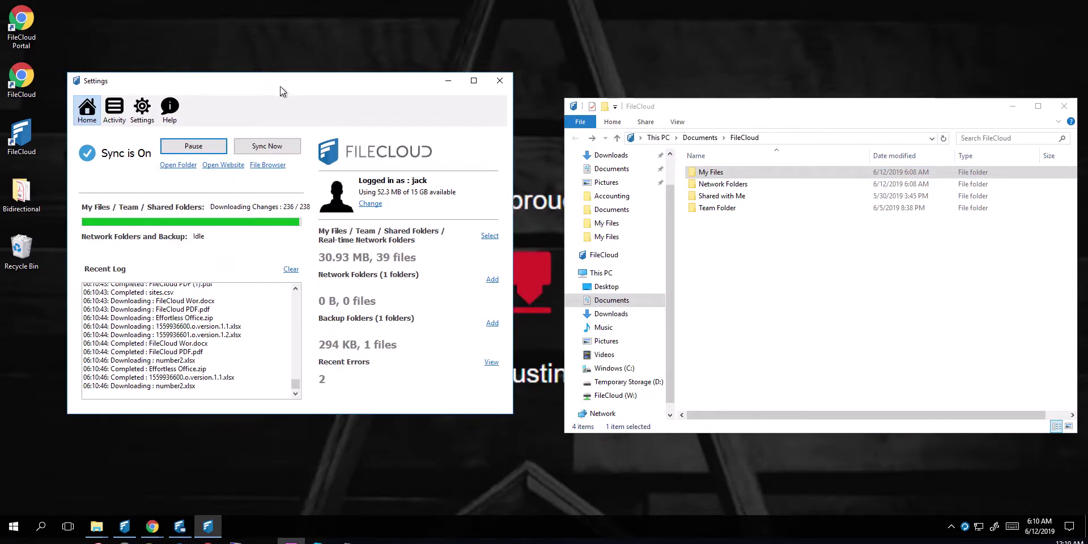
double_click(721, 183)
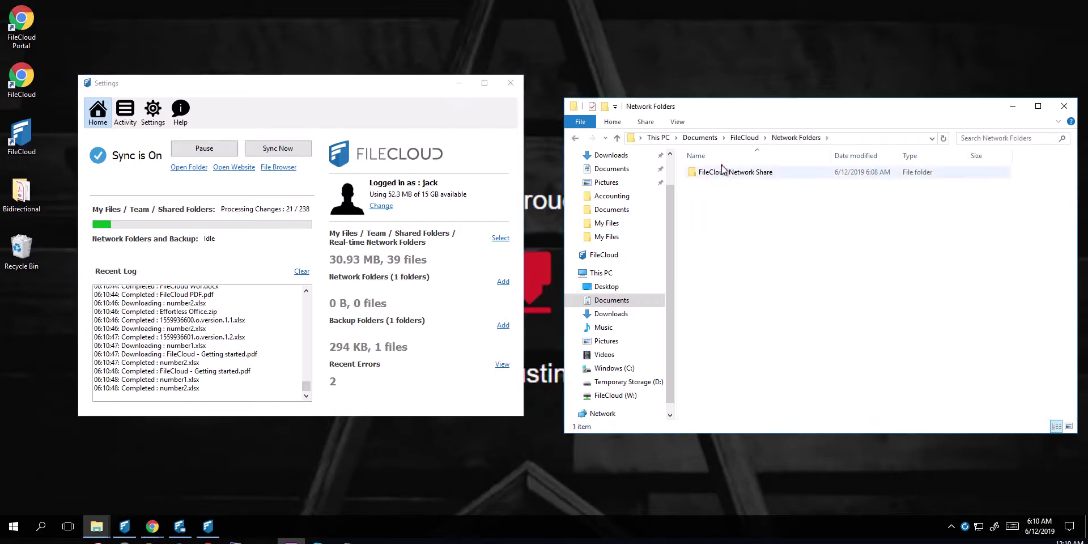
double_click(720, 172)
click(719, 171)
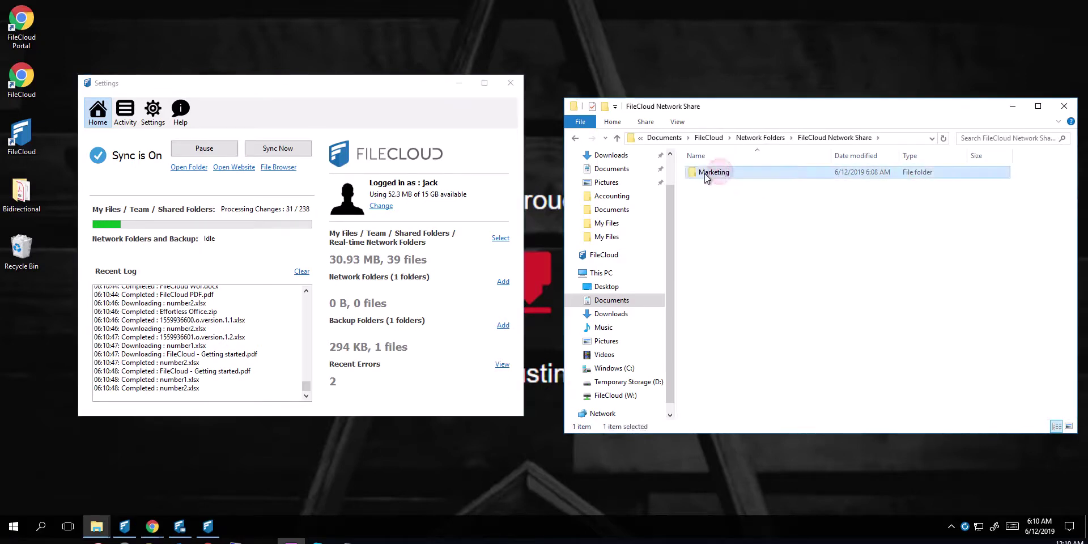
Go back up to FileCloud and open My Files > Documents, where Adam.docx is listed.
click(573, 140)
click(573, 140)
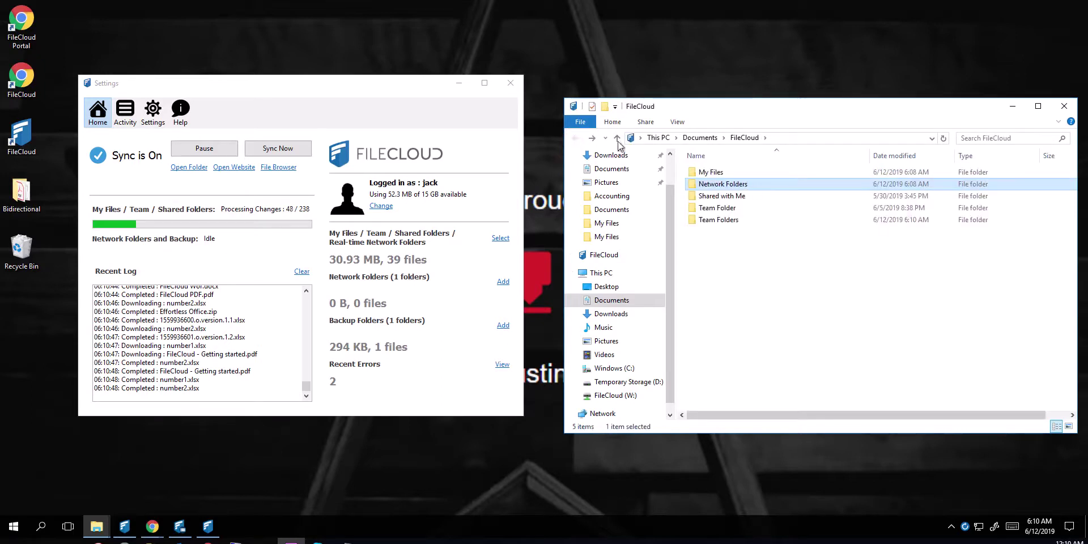
double_click(720, 173)
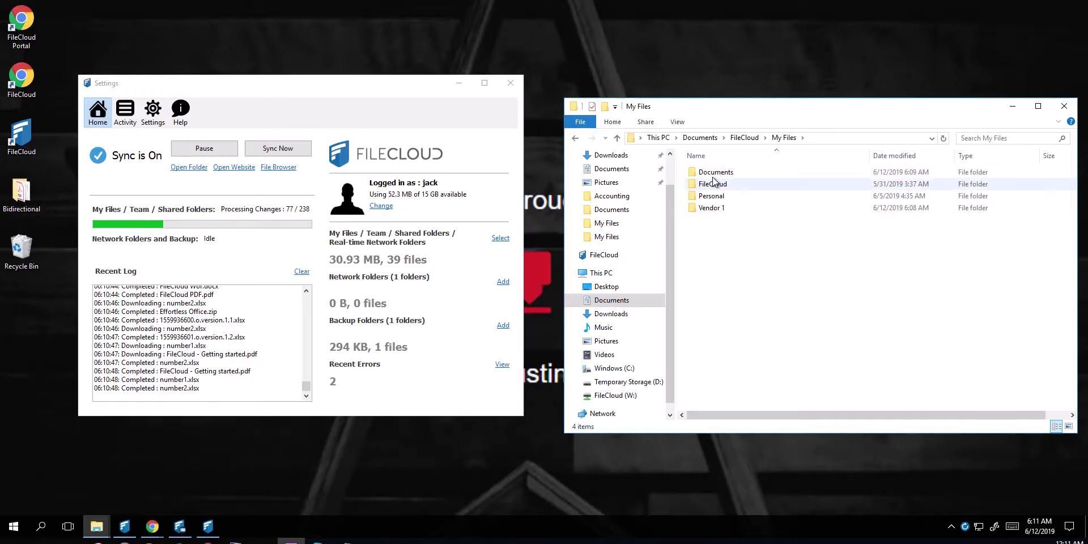
double_click(713, 173)
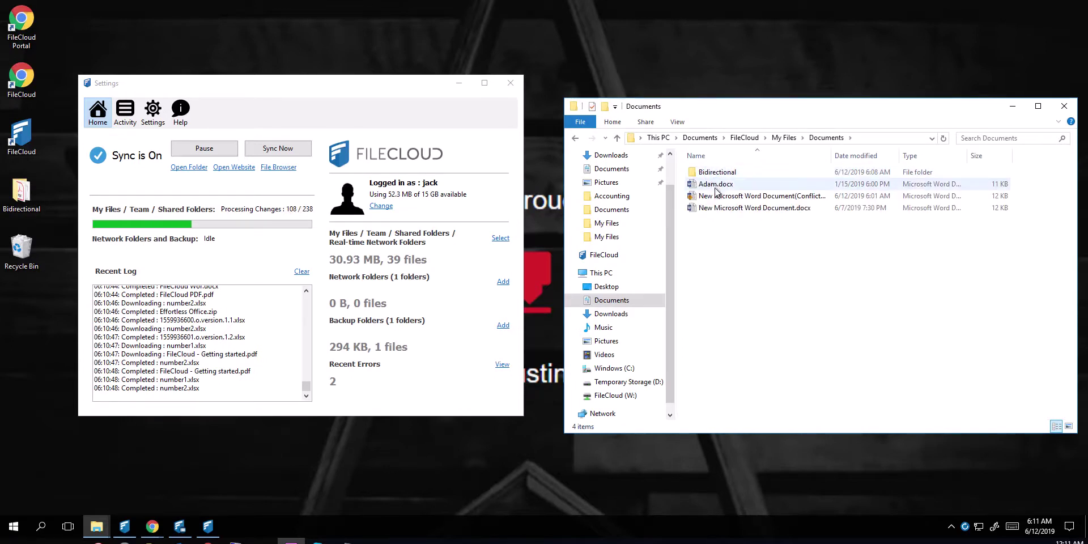
mouse_move(716, 194)
Replace Adam.docx's text with 'Hello this is a test', save it and close Word.
double_click(712, 185)
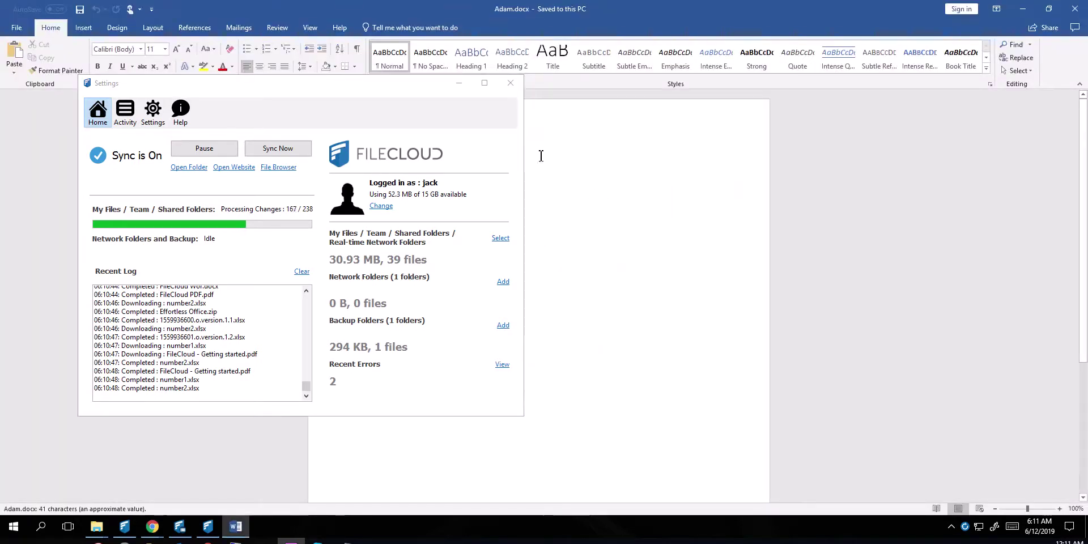
click(460, 86)
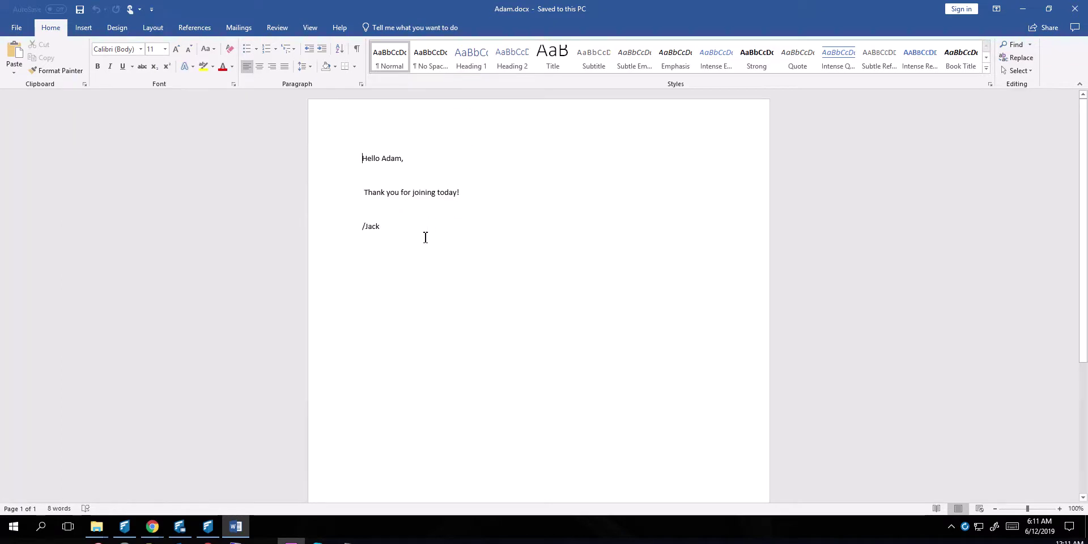
drag(424, 240, 332, 134)
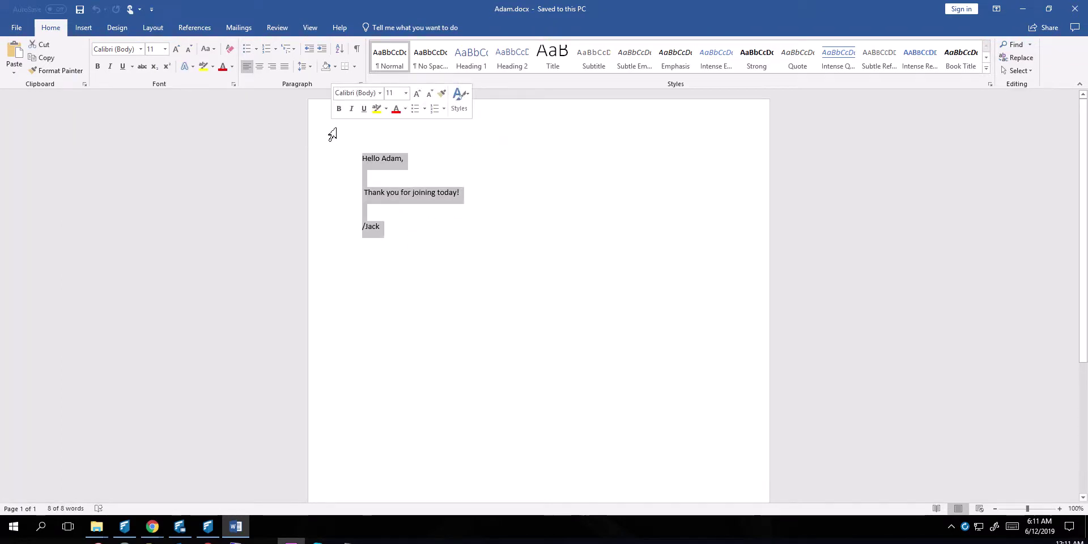
text(Hello th)
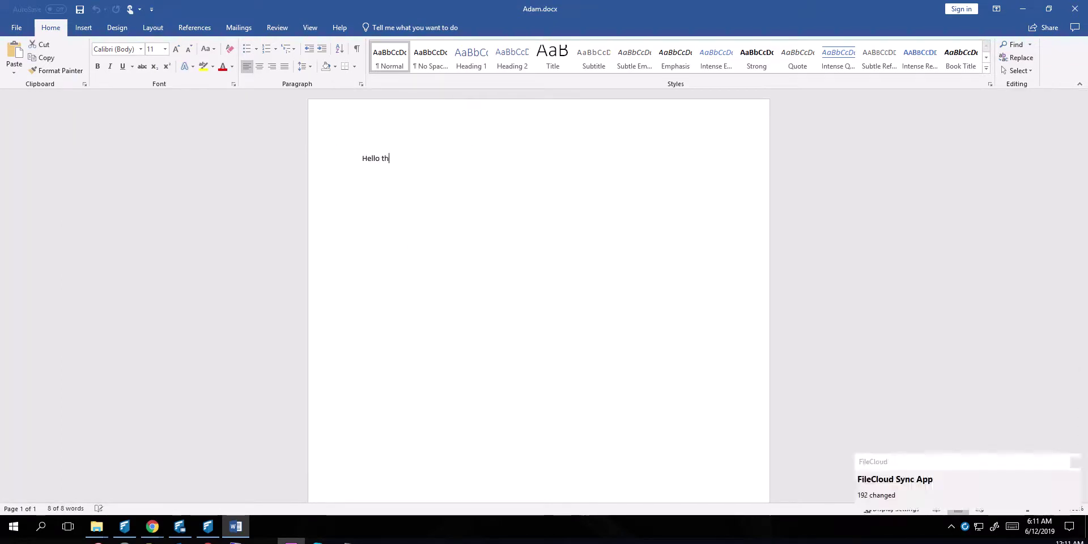
text(is is a test)
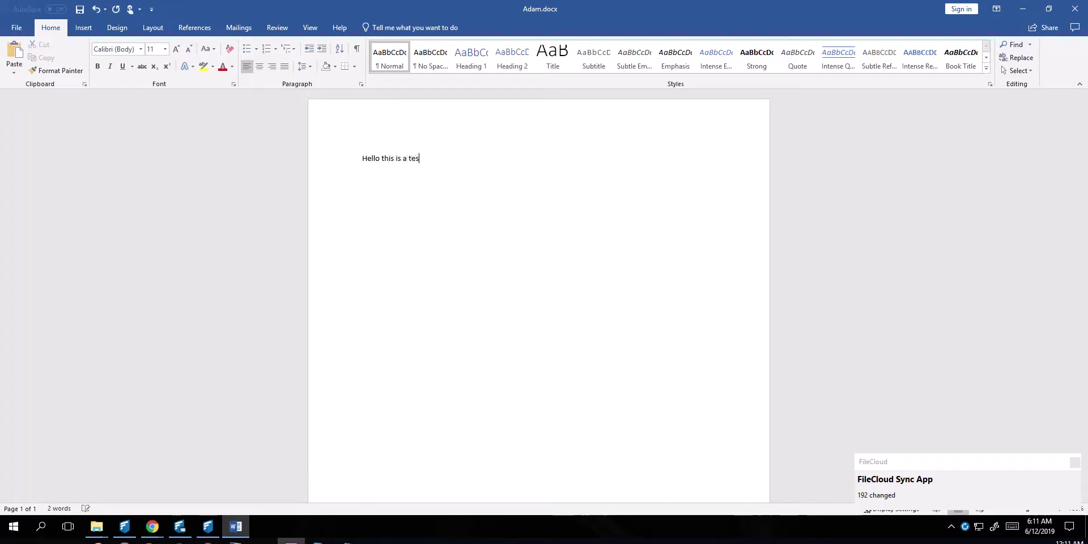
click(1074, 463)
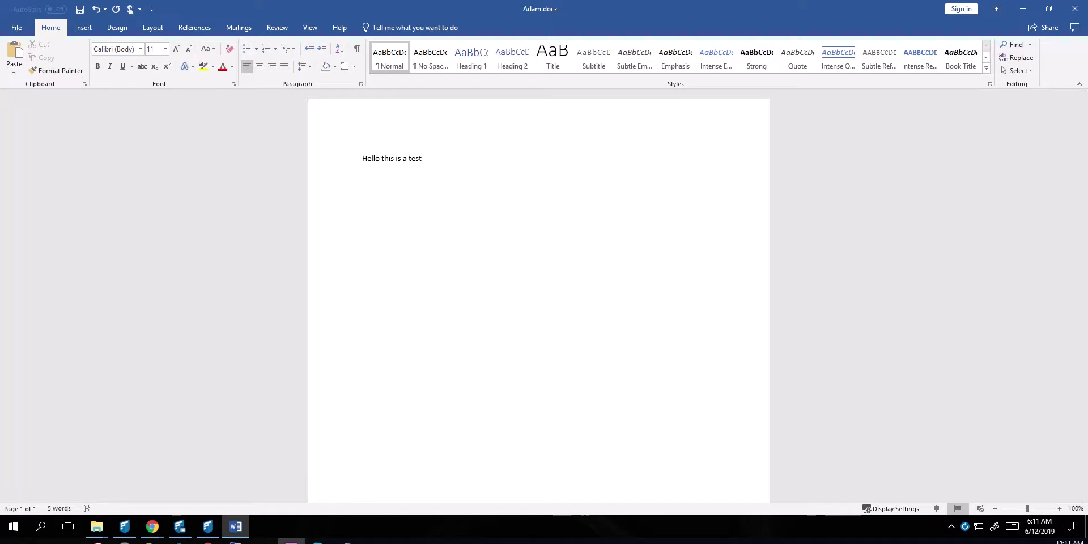
click(80, 9)
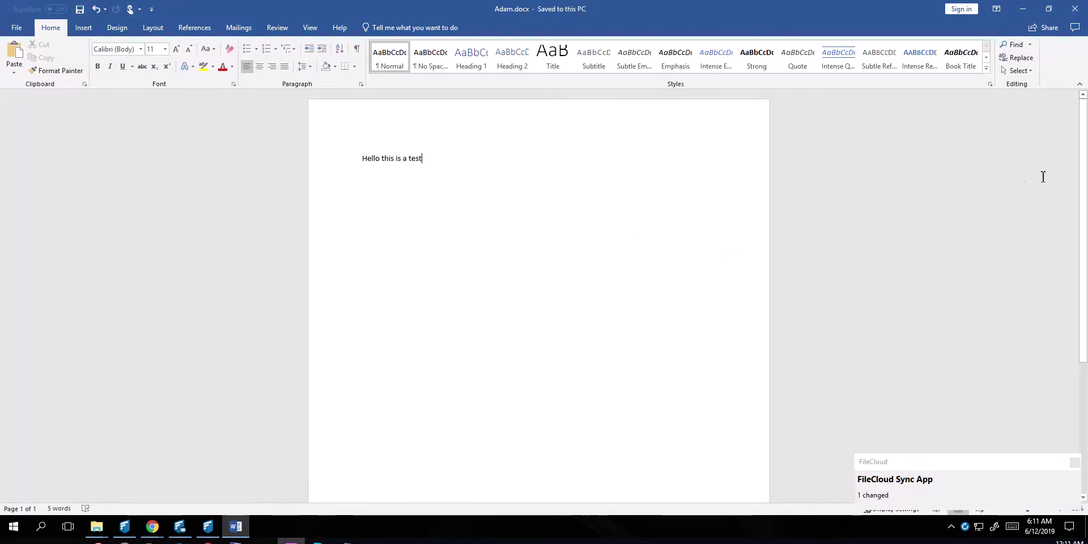
click(1075, 9)
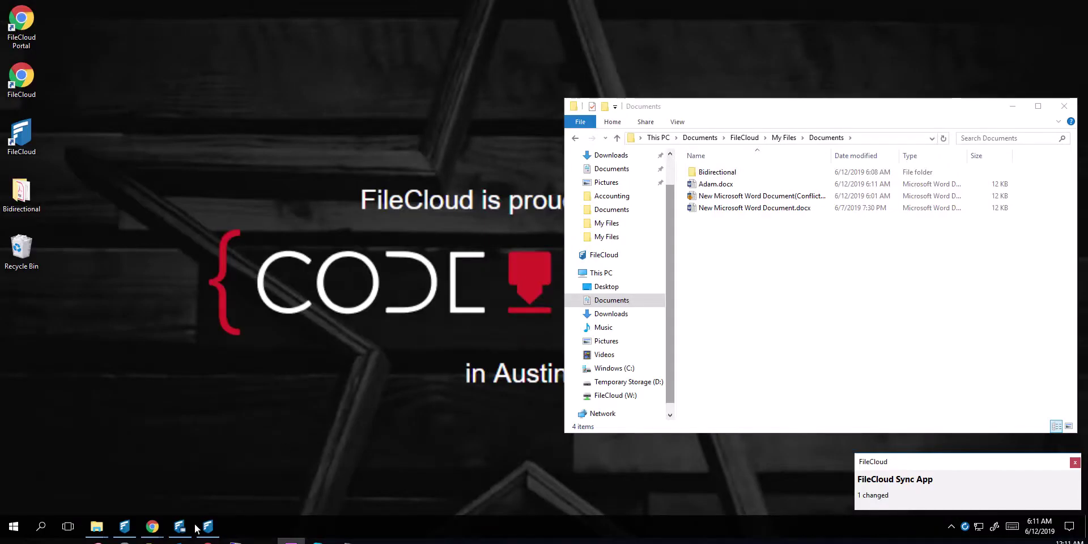
Bring FileCloud Settings back and set Adam.docx's share to Allow Selected Users/Groups.
mouse_move(201, 527)
click(200, 502)
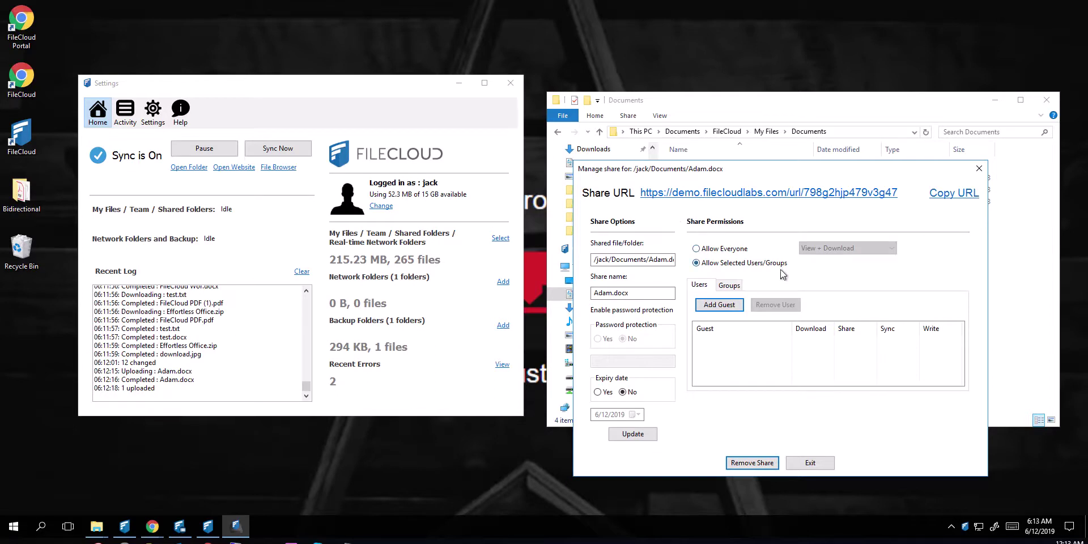
click(708, 250)
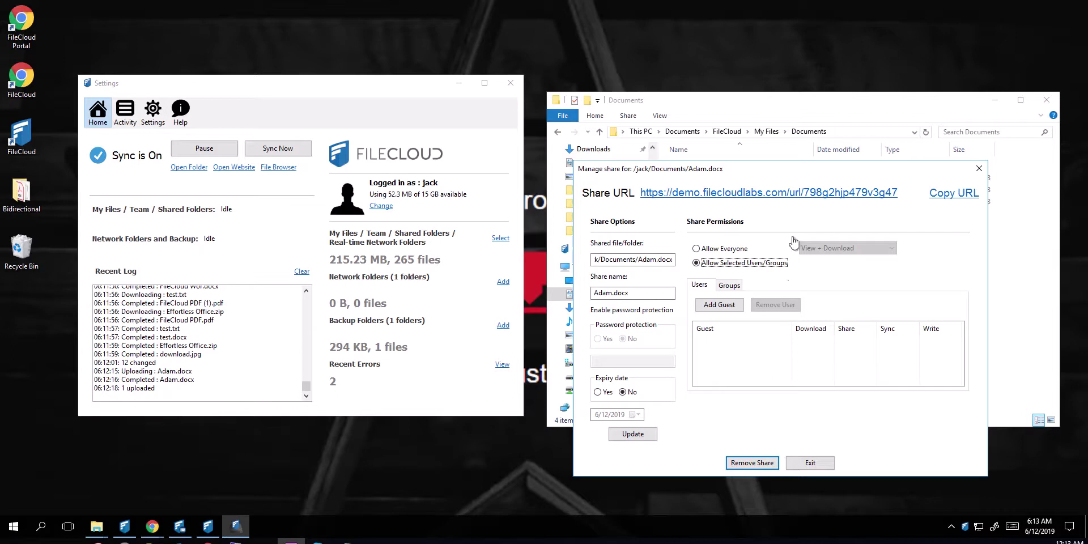
Search for the user's account and add it as a download-only guest on the Adam.docx share.
click(719, 304)
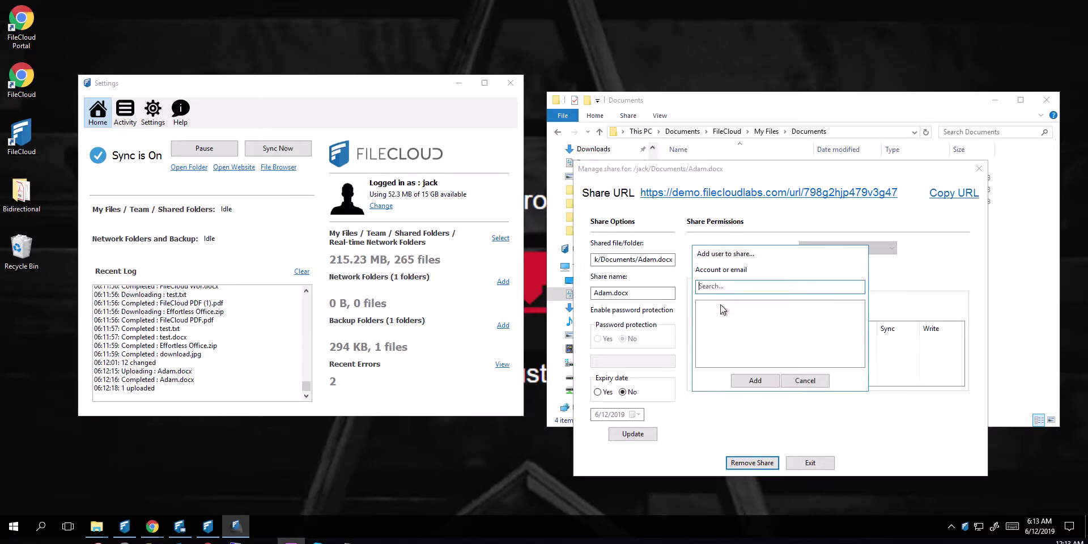
text(john)
click(727, 307)
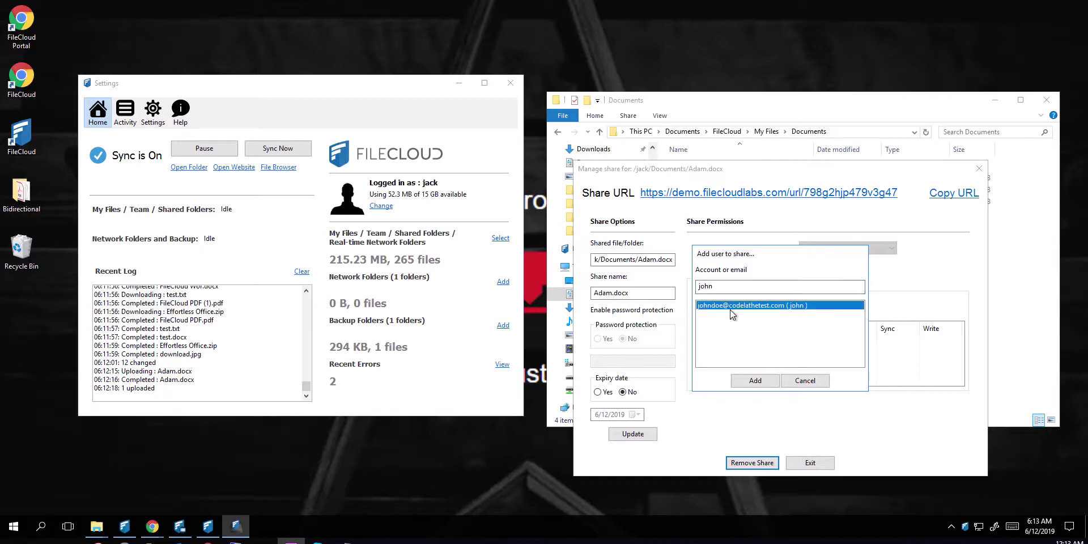
click(752, 375)
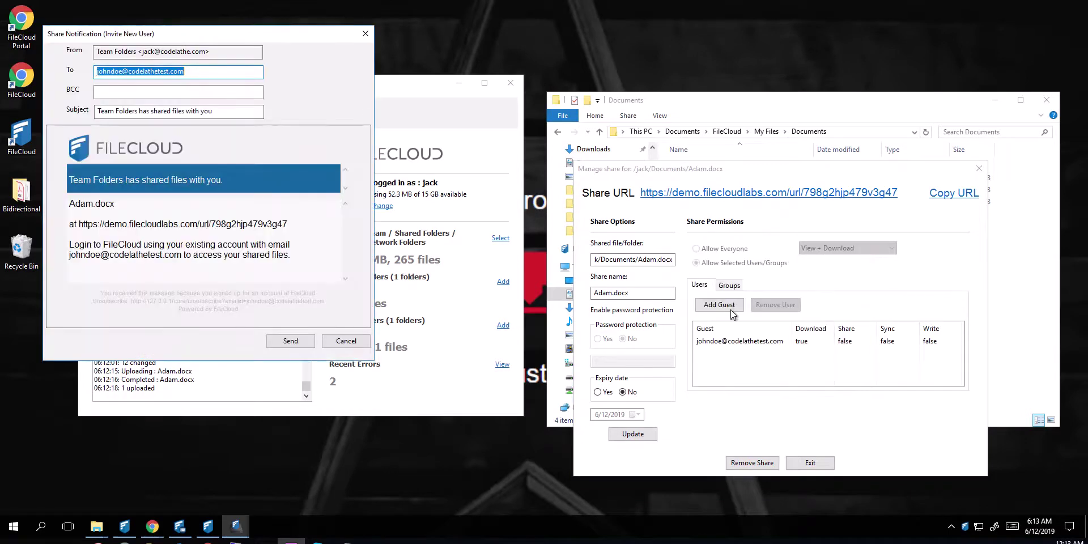
drag(254, 40, 431, 72)
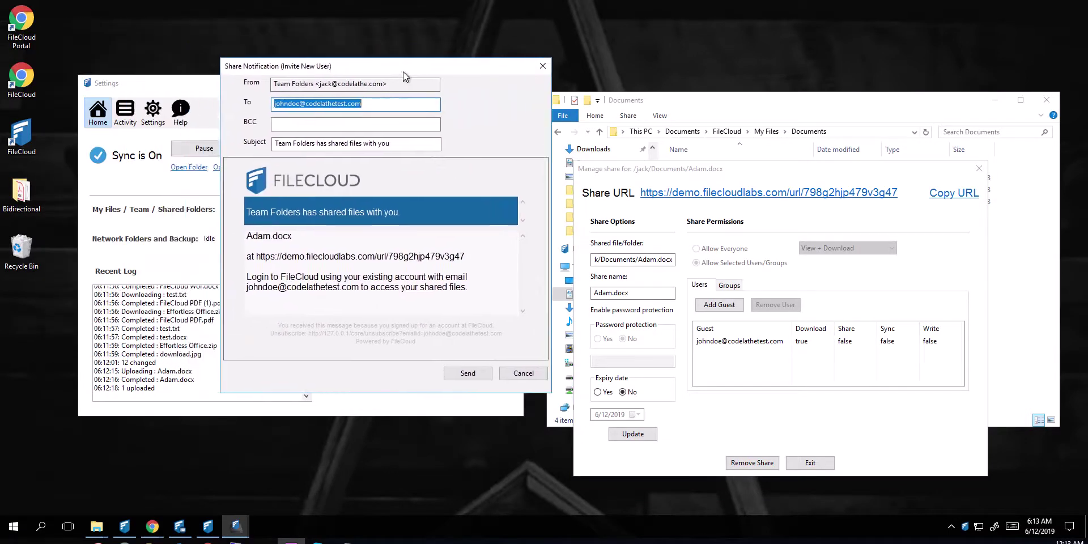
Send the share invitation email and dismiss the sent confirmation.
click(462, 376)
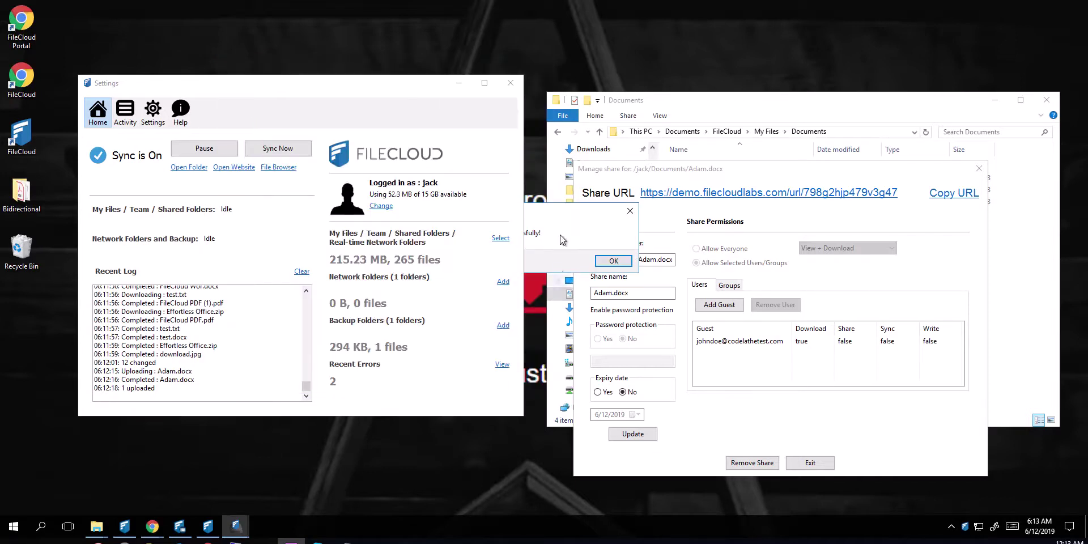
drag(558, 210, 761, 224)
click(811, 275)
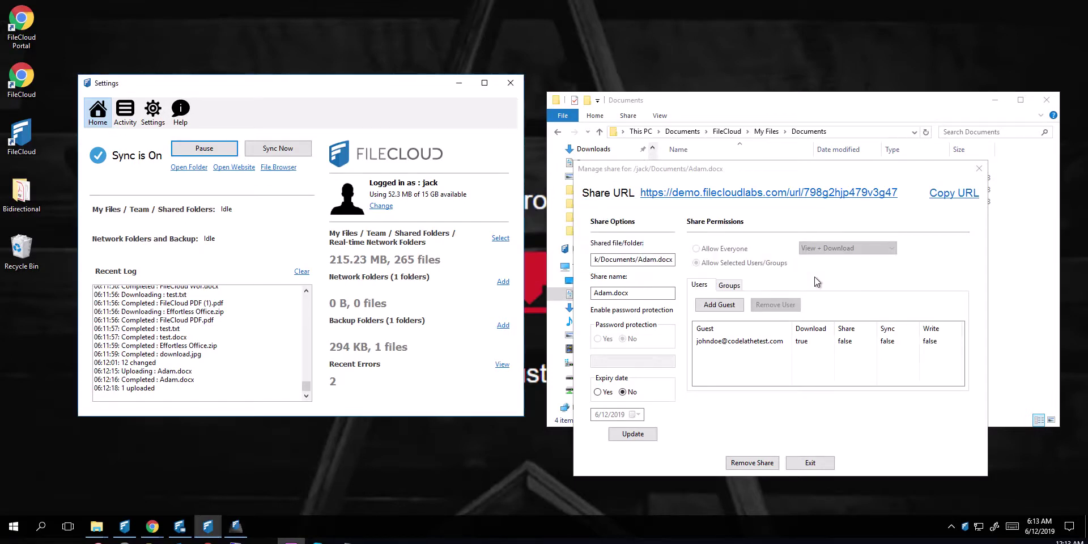
Close the share management window and File Explorer, centring the Settings window.
click(980, 167)
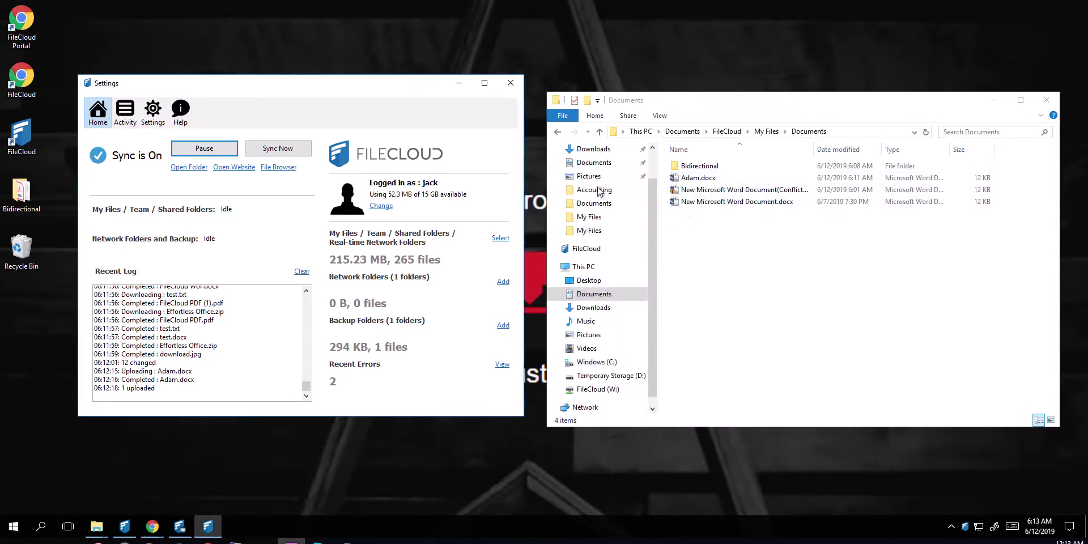
drag(321, 84, 810, 103)
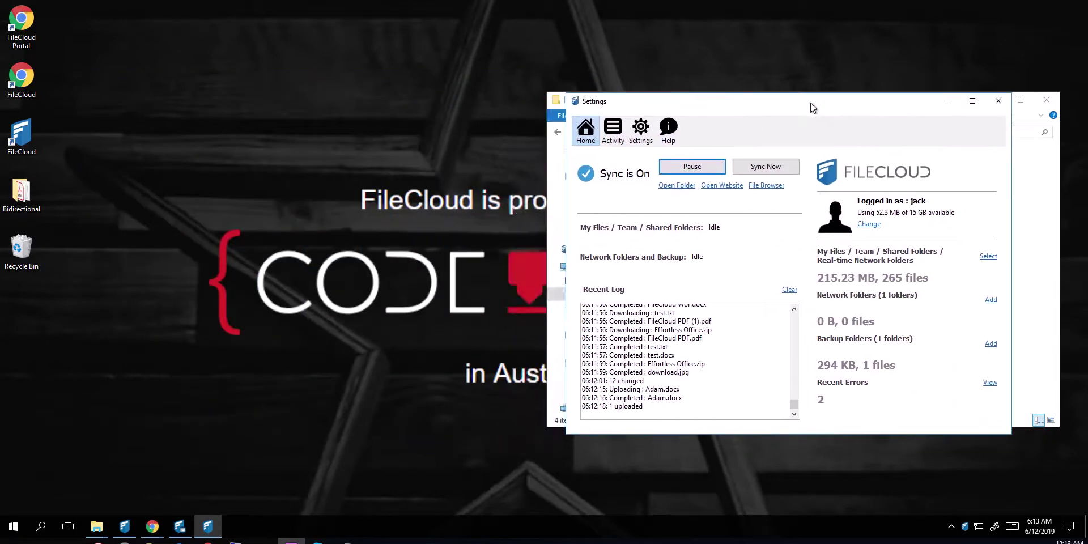
click(1050, 102)
drag(856, 97, 863, 95)
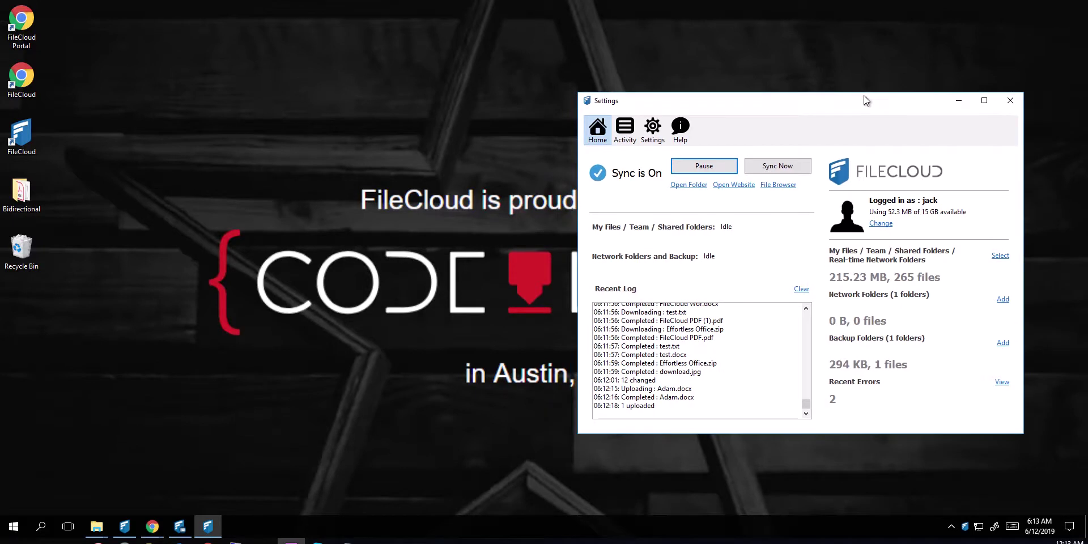